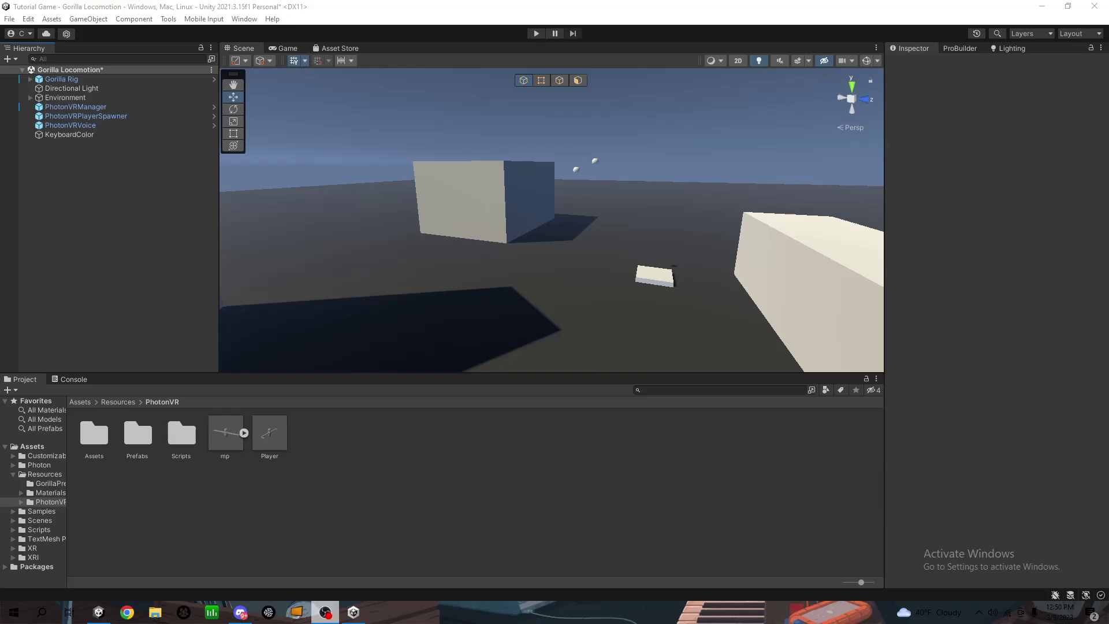
# Orbit the Scene view and return the Project window from PhotonVR to the root Assets folder
pyautogui.moveTo(649, 139); pyautogui.dragTo(590, 130, button='right')
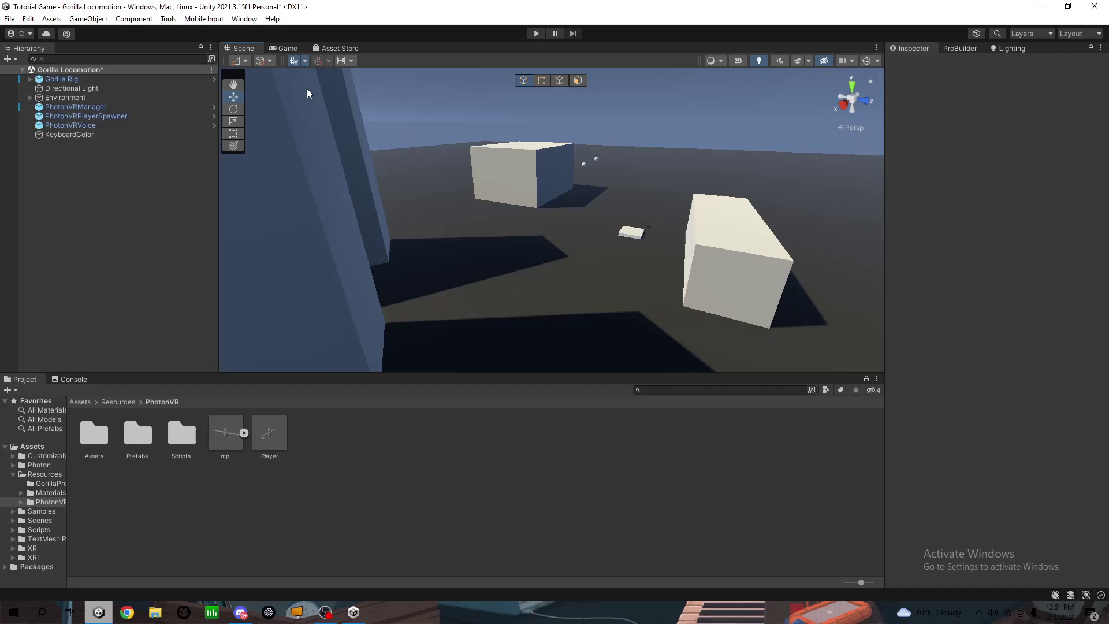
pyautogui.click(74, 401)
# Start a custom package import from the Project window's Import Package menu
pyautogui.rightClick(590, 448)
pyautogui.click(533, 379)
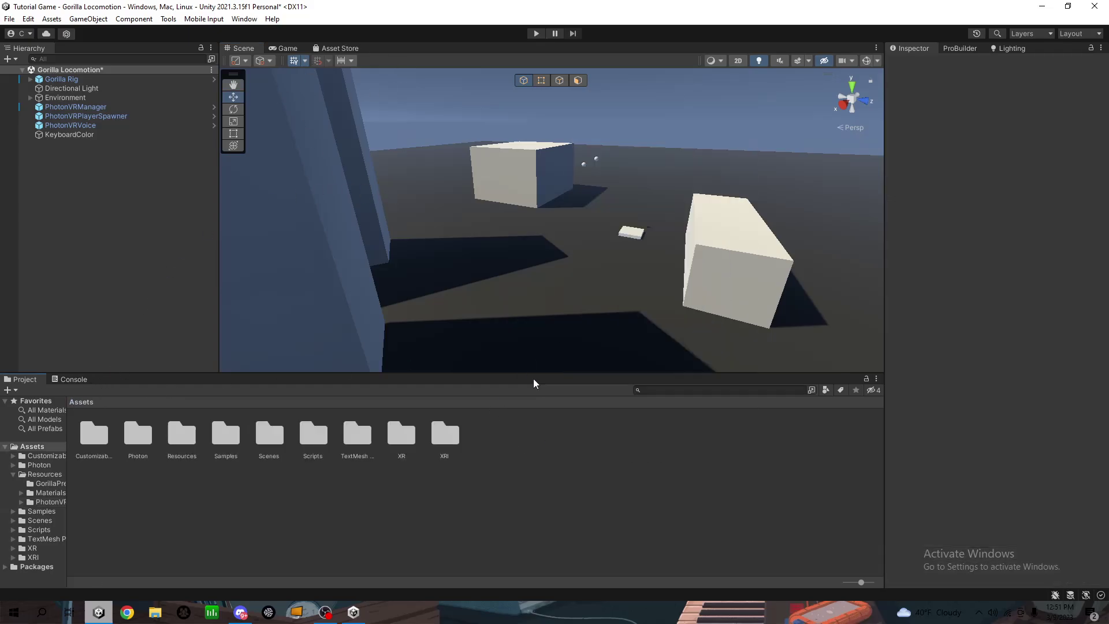
pyautogui.rightClick(532, 446)
pyautogui.moveTo(588, 260)
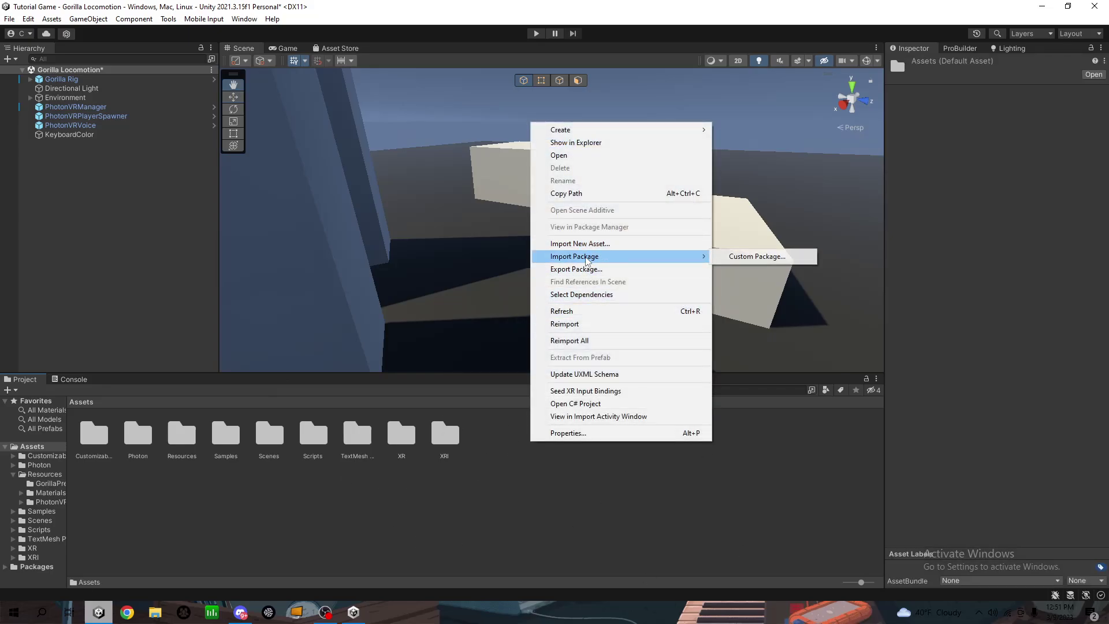
pyautogui.click(750, 255)
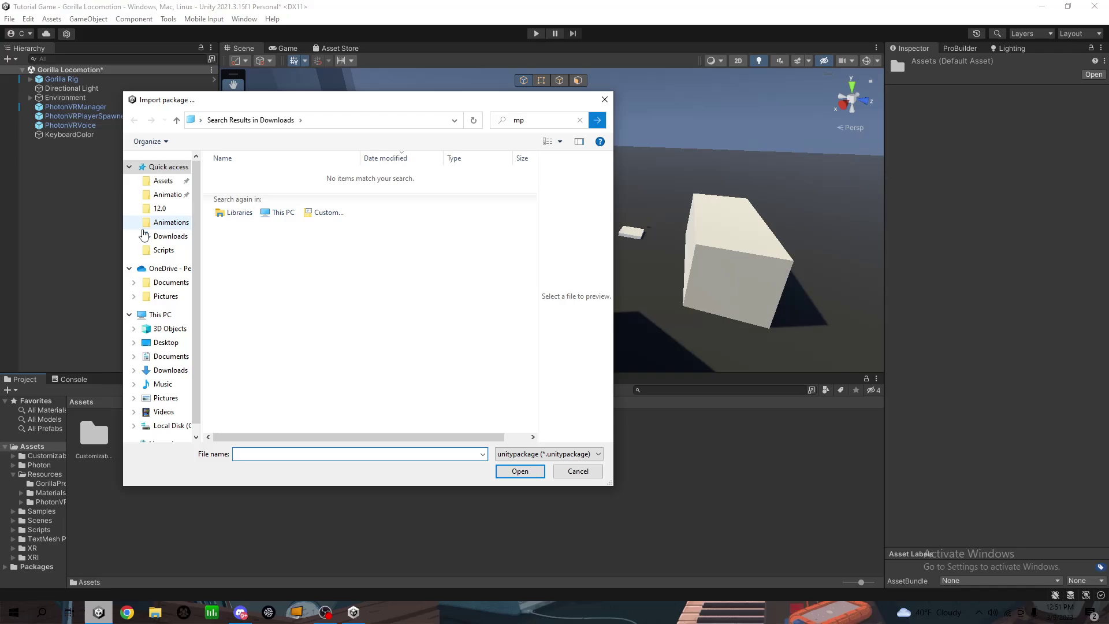
# Search the Downloads folder for .unitypackage files
pyautogui.click(144, 234)
pyautogui.click(540, 119)
pyautogui.write('sdk')
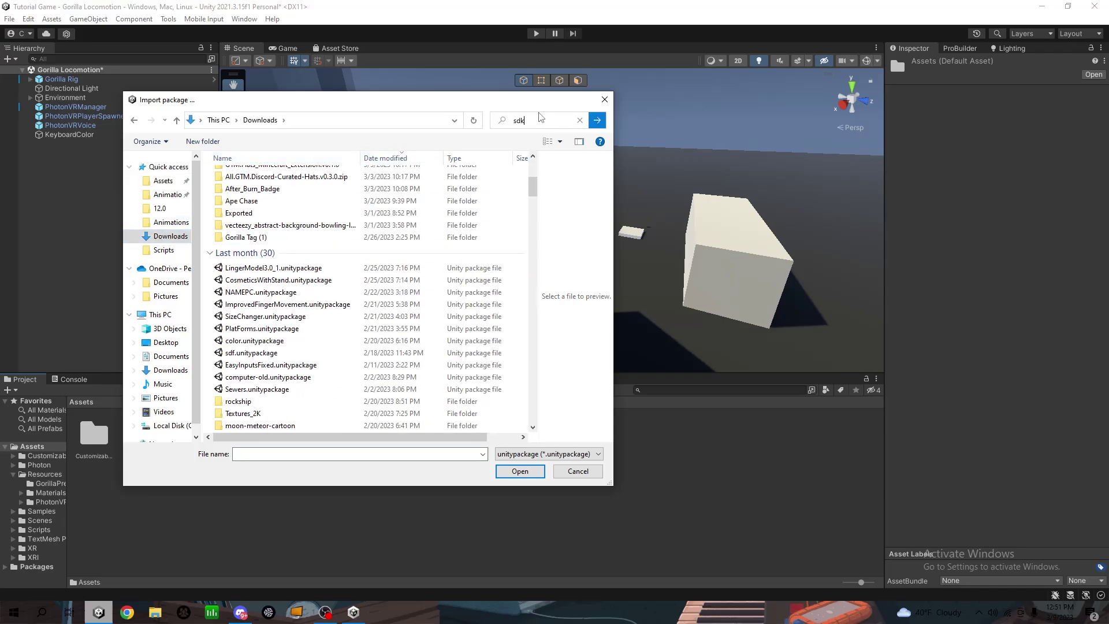
pyautogui.press('Return')
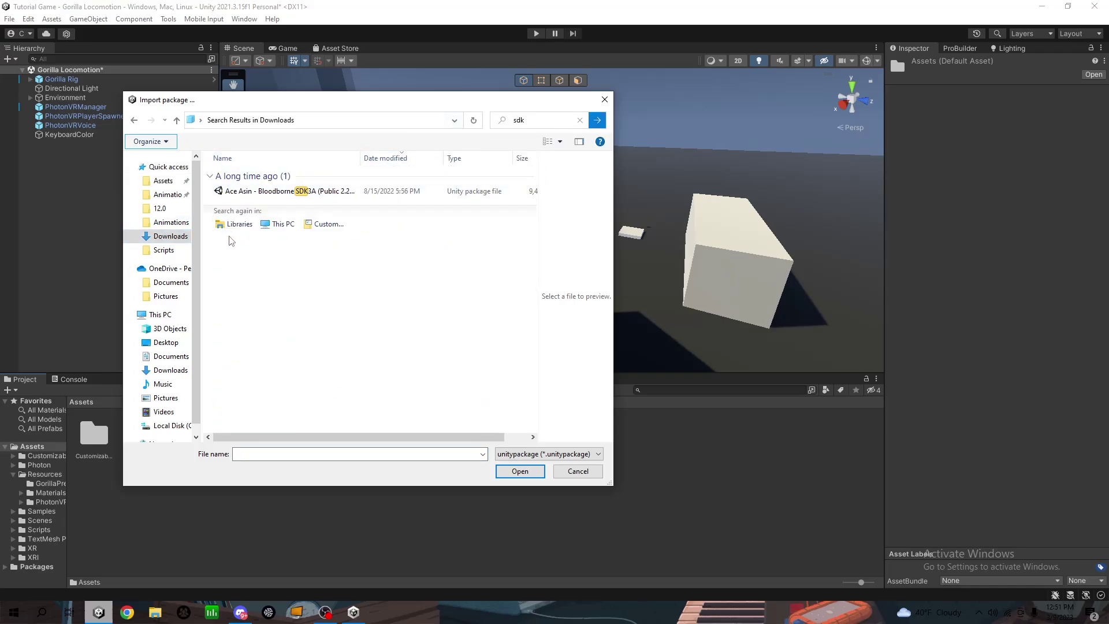
pyautogui.click(516, 120)
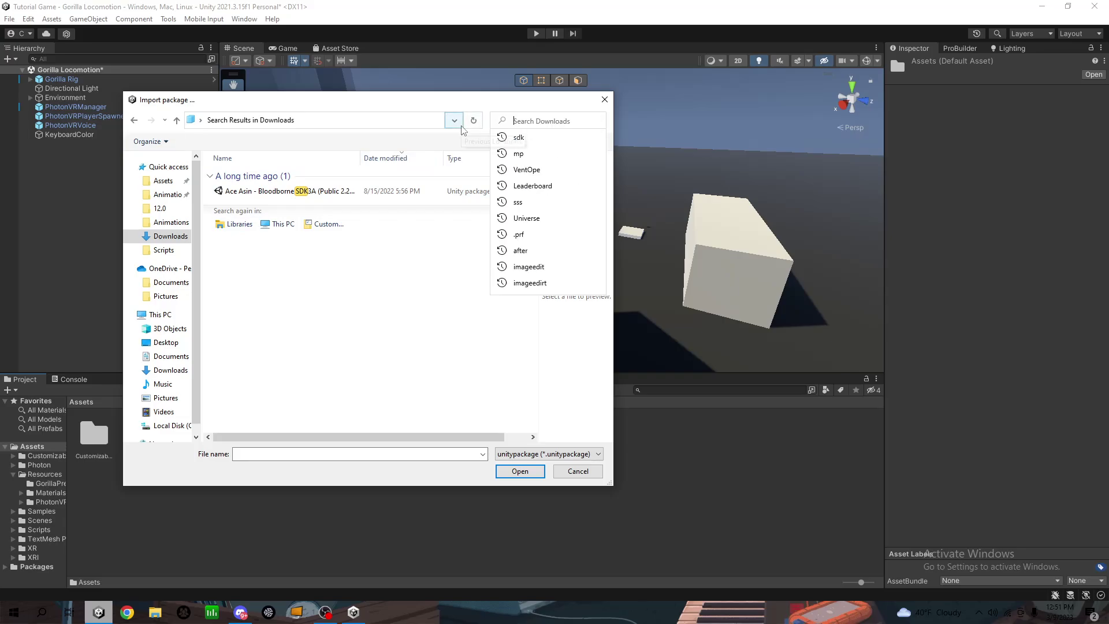
pyautogui.write('Unity')
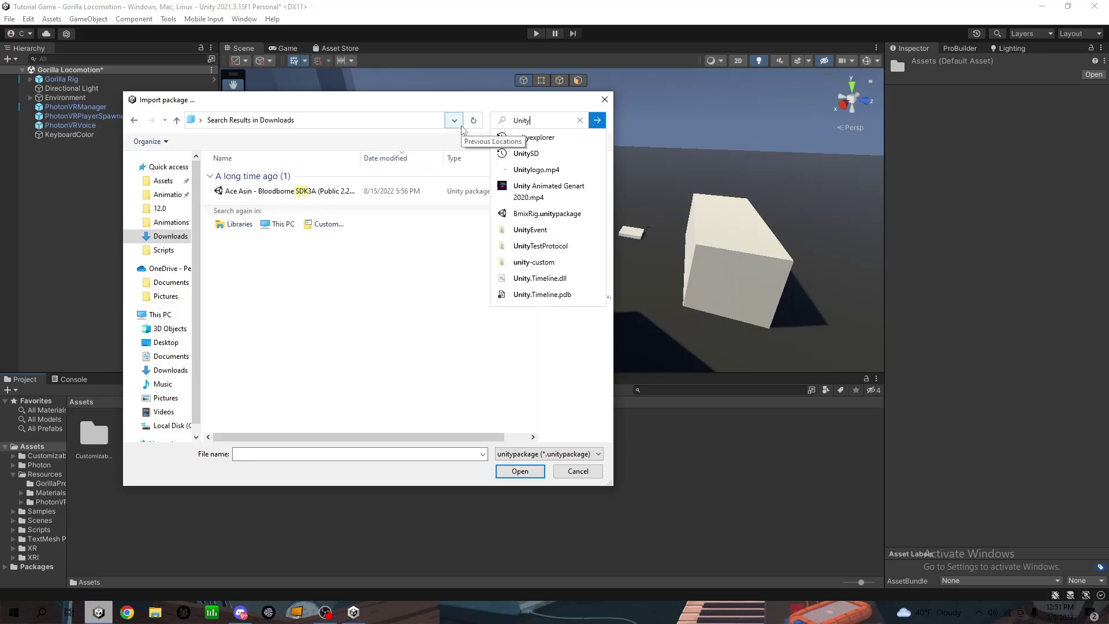
pyautogui.press('BackSpace')
pyautogui.press('BackSpace')
pyautogui.press('BackSpace')
pyautogui.press('BackSpace')
pyautogui.press('BackSpace')
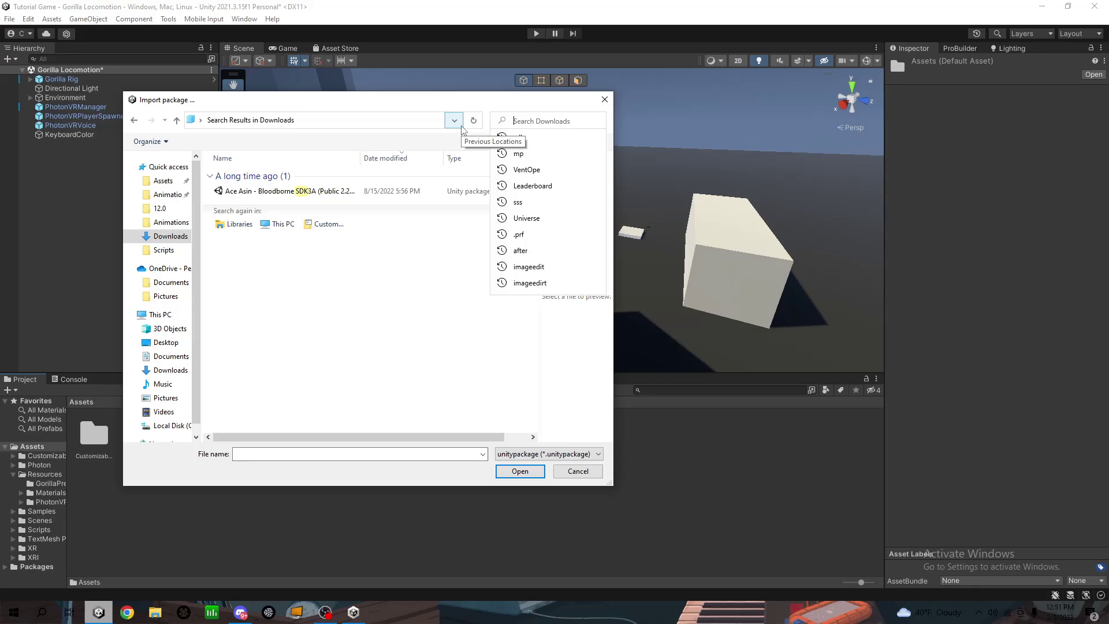
pyautogui.write('.uni')
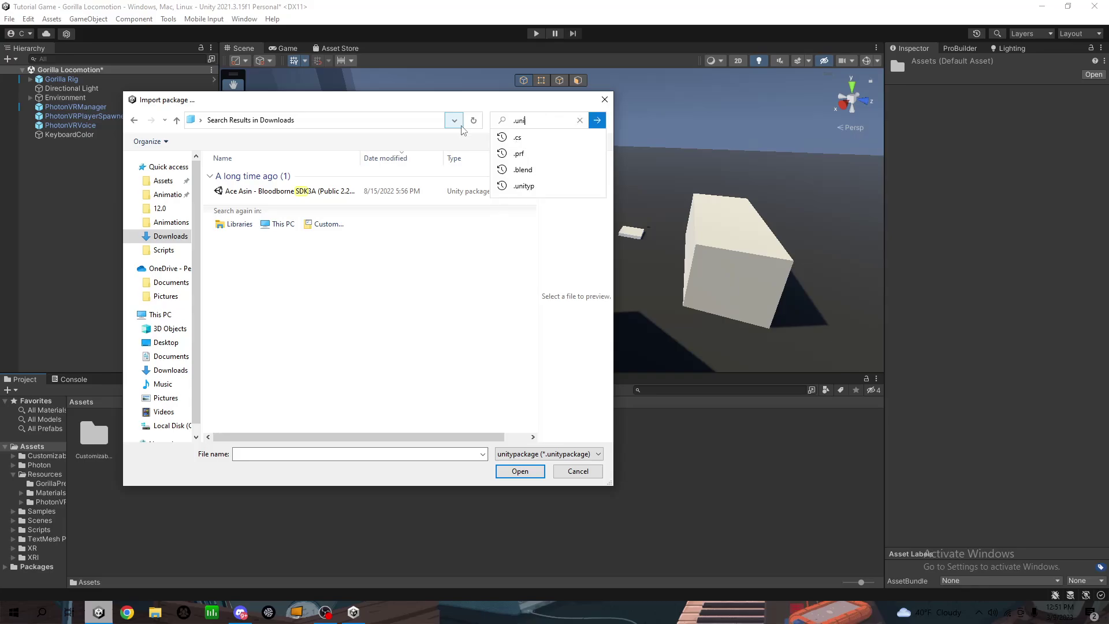
pyautogui.write('typack')
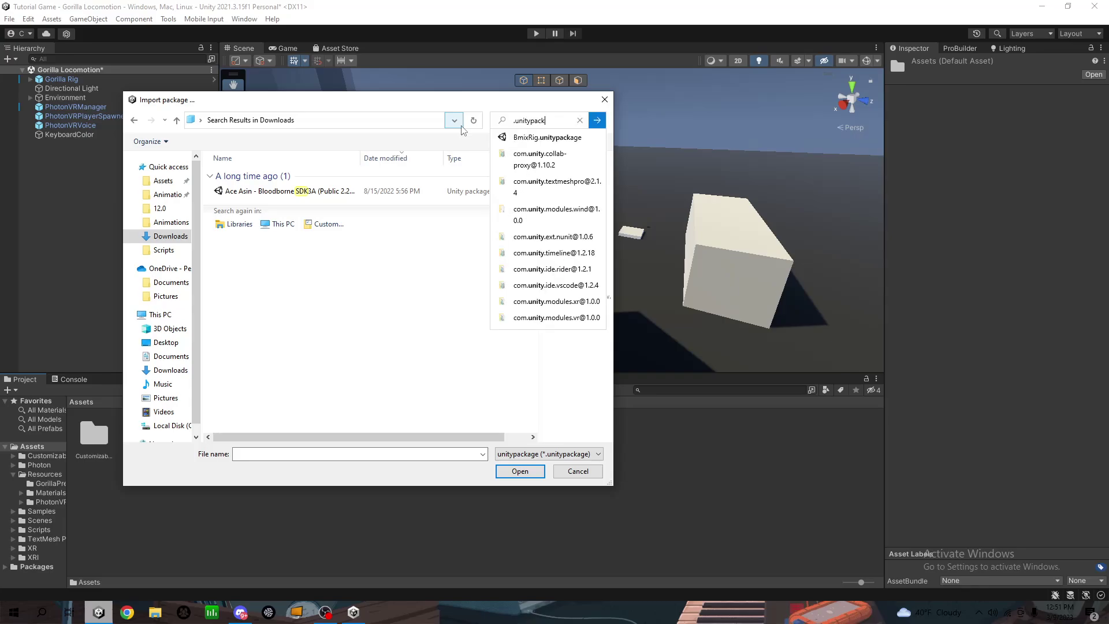
pyautogui.write('age')
pyautogui.press('Return')
# Import all contents of PlayFabEditorExtensions.unitypackage
pyautogui.scroll(-5, 219, 393)
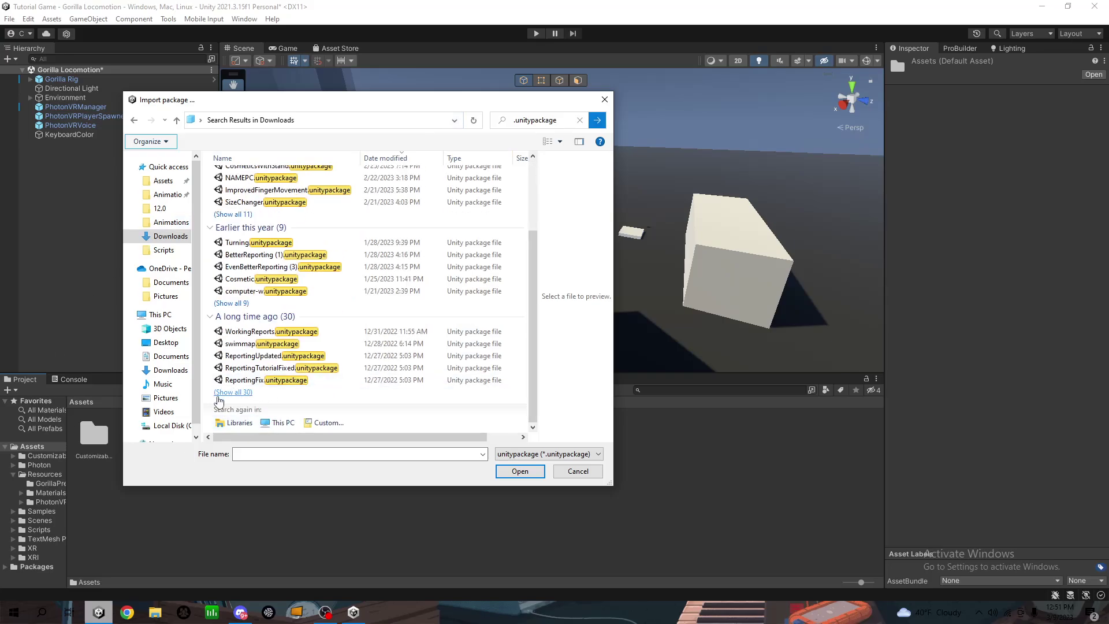
pyautogui.click(219, 393)
pyautogui.scroll(-1, 231, 346)
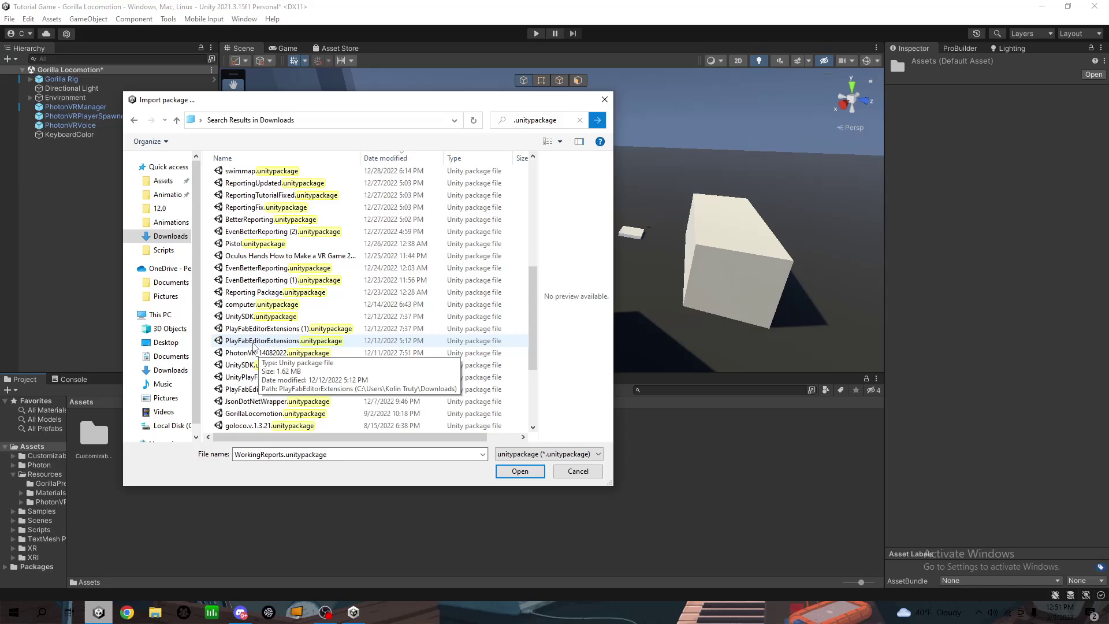
pyautogui.click(228, 317)
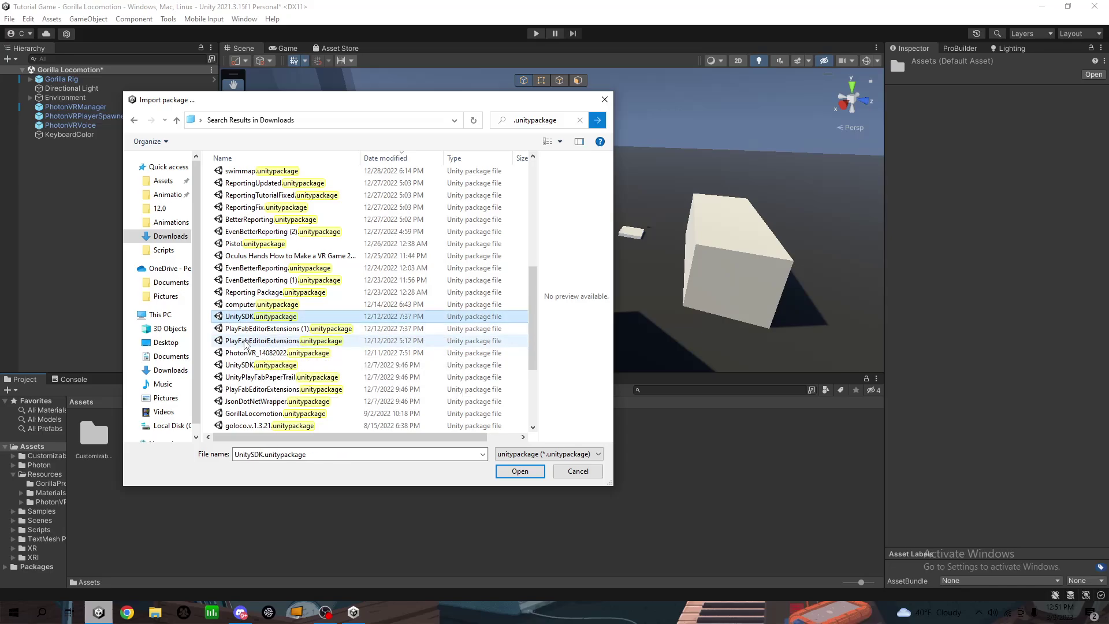
pyautogui.click(246, 342)
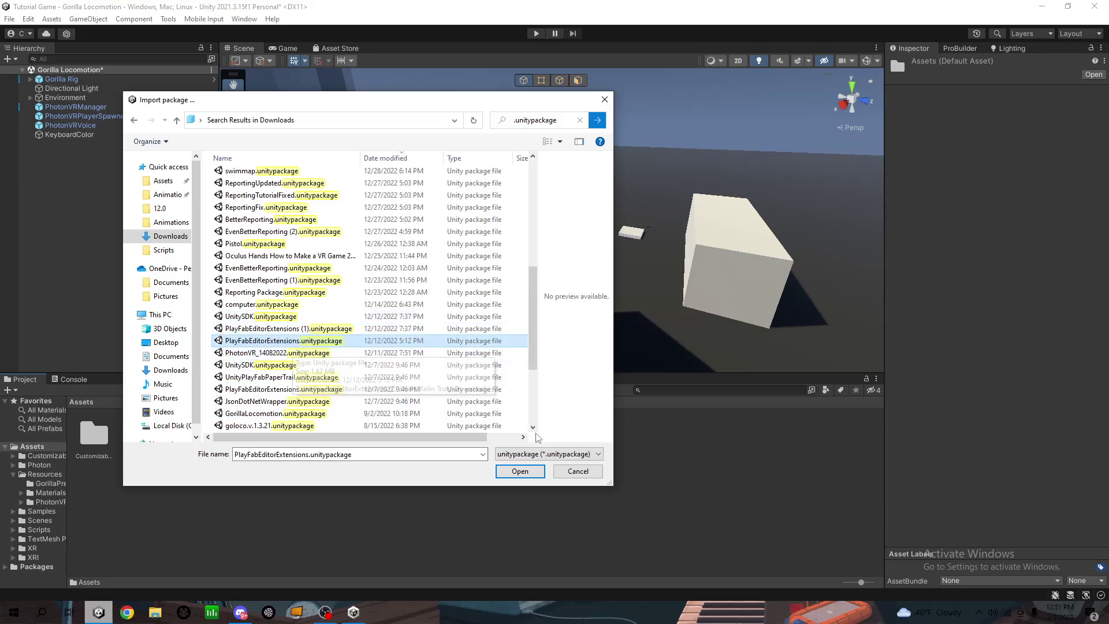
pyautogui.click(518, 470)
pyautogui.click(800, 478)
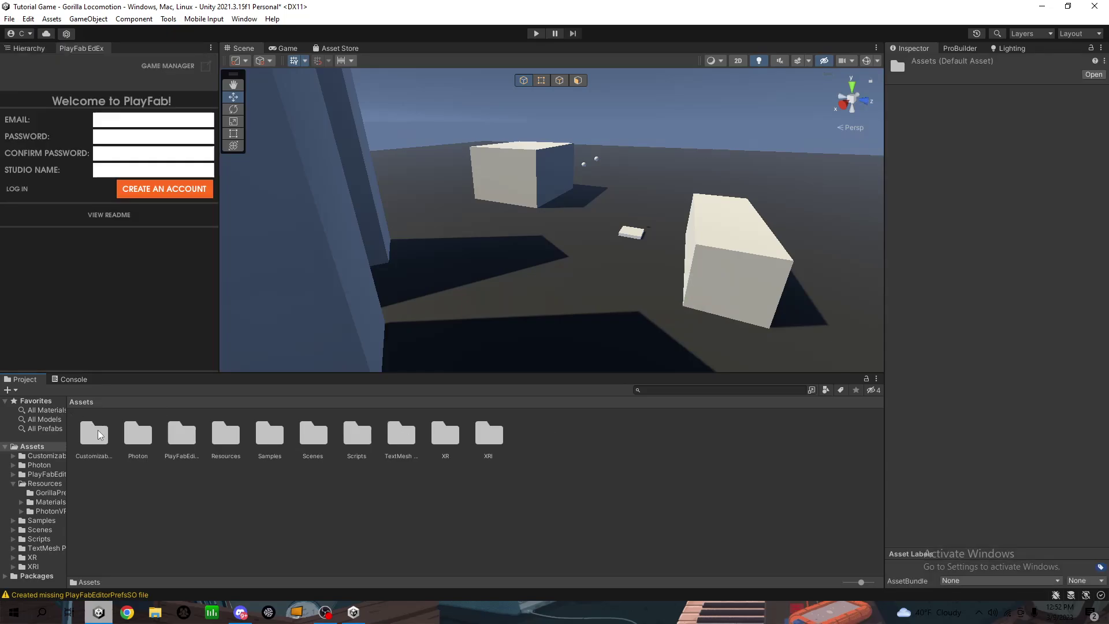
# Import all contents of UnitySDK.unitypackage from Downloads as a custom package
pyautogui.click(185, 436)
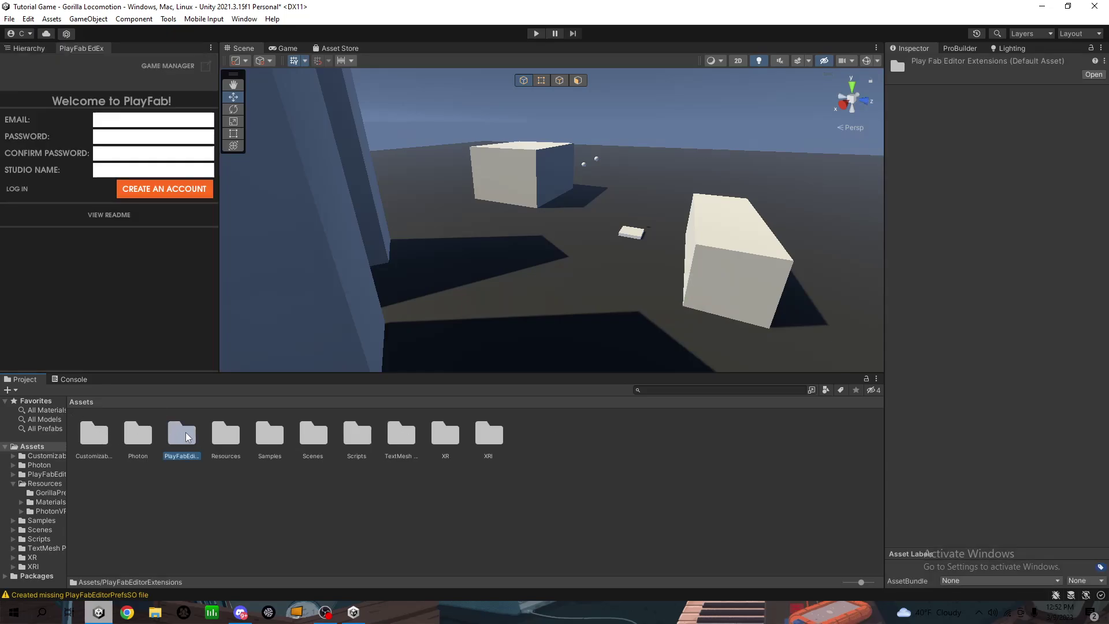
pyautogui.rightClick(556, 458)
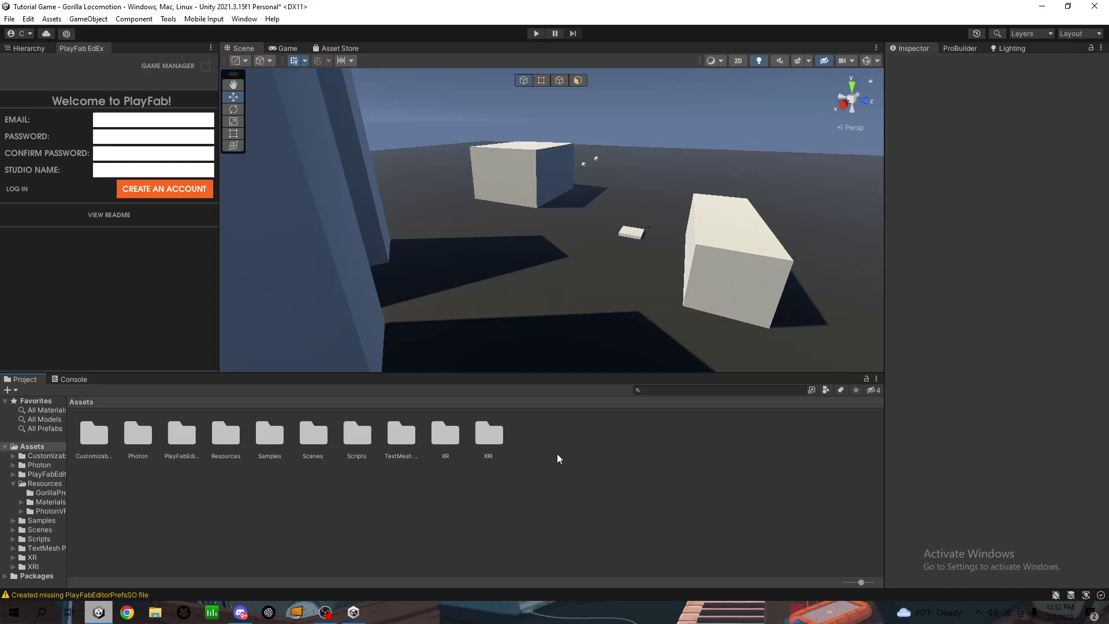
pyautogui.moveTo(600, 268)
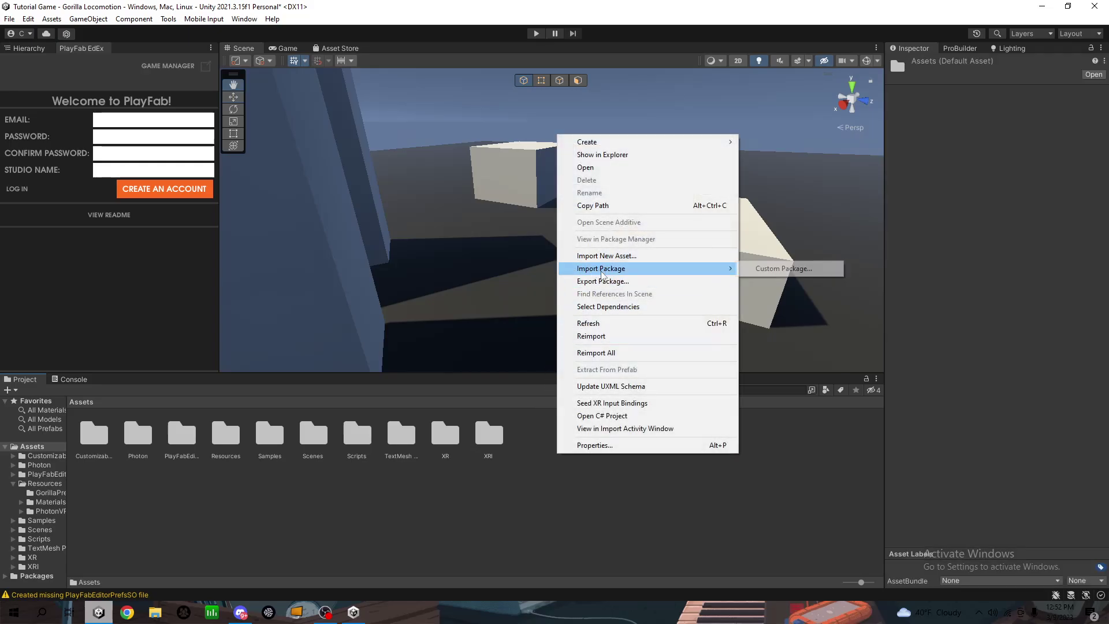
pyautogui.click(796, 268)
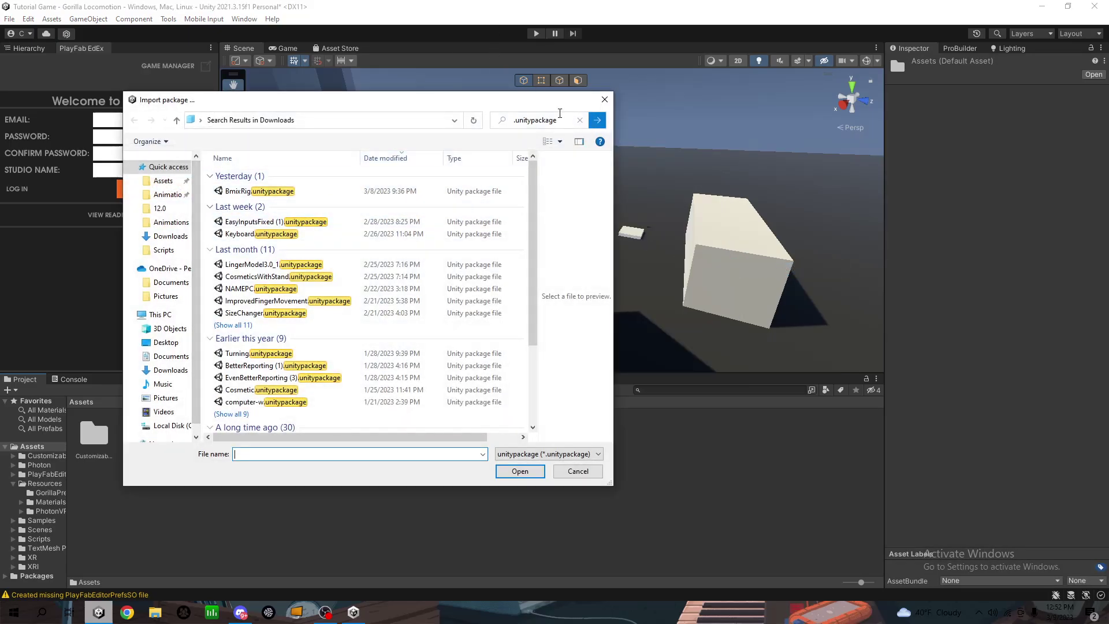
pyautogui.scroll(-1, 167, 289)
pyautogui.scroll(-4, 300, 324)
pyautogui.click(254, 331)
pyautogui.scroll(-5, 242, 347)
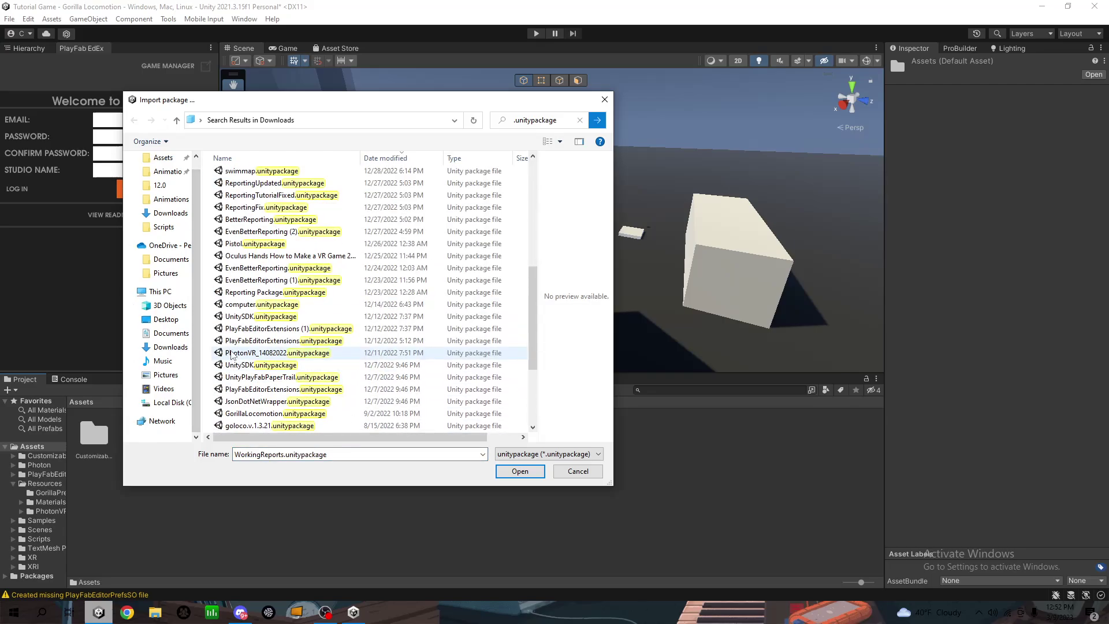
pyautogui.scroll(-4, 231, 355)
pyautogui.click(239, 245)
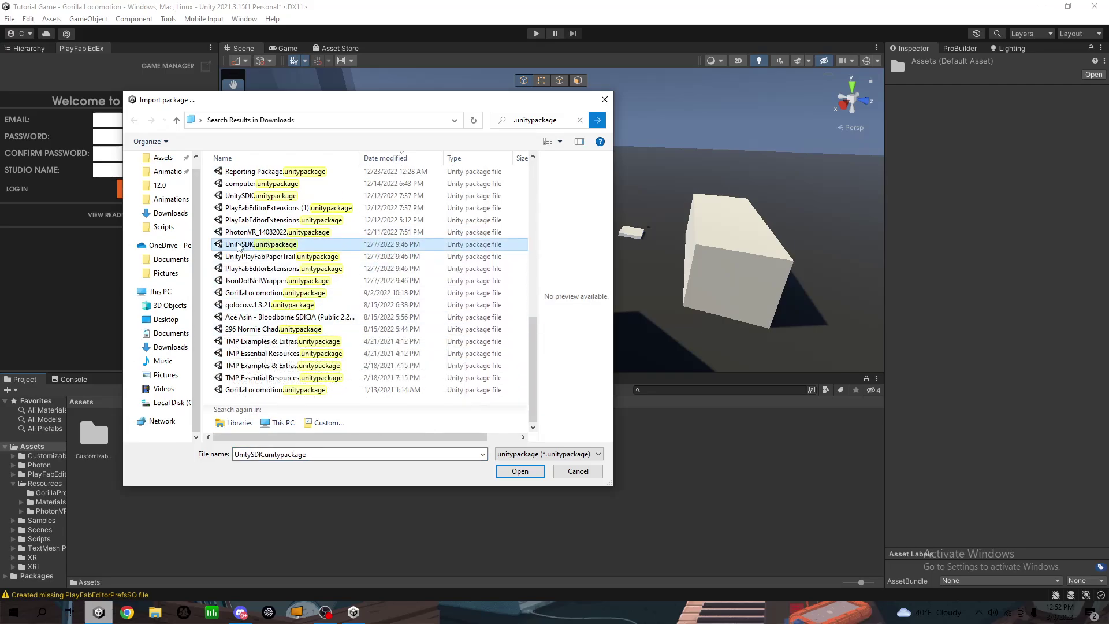
pyautogui.doubleClick(244, 244)
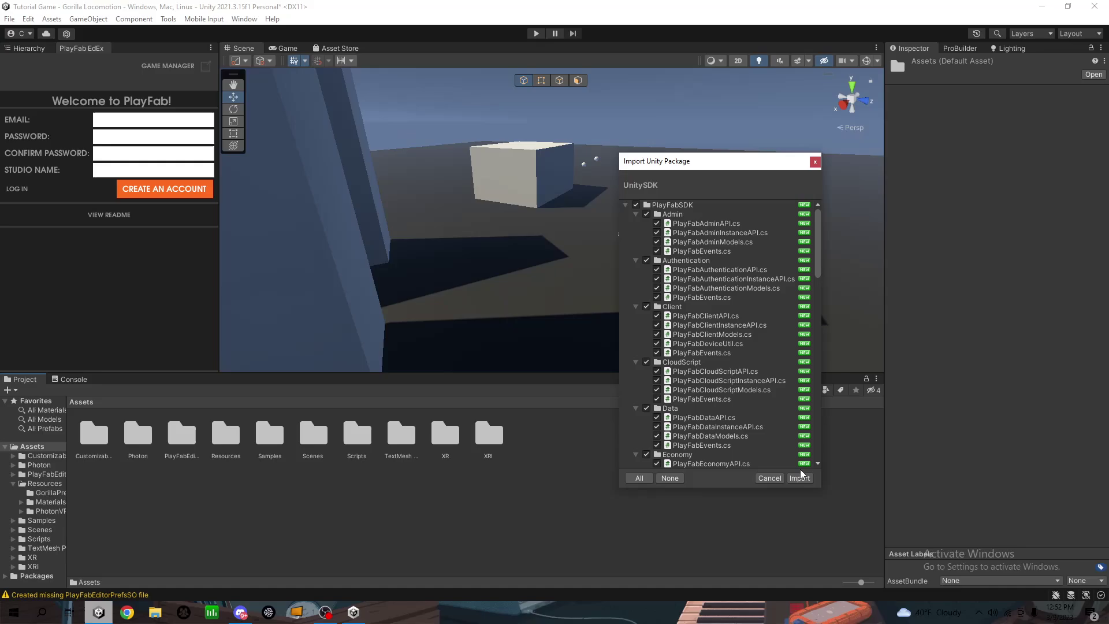
pyautogui.click(800, 478)
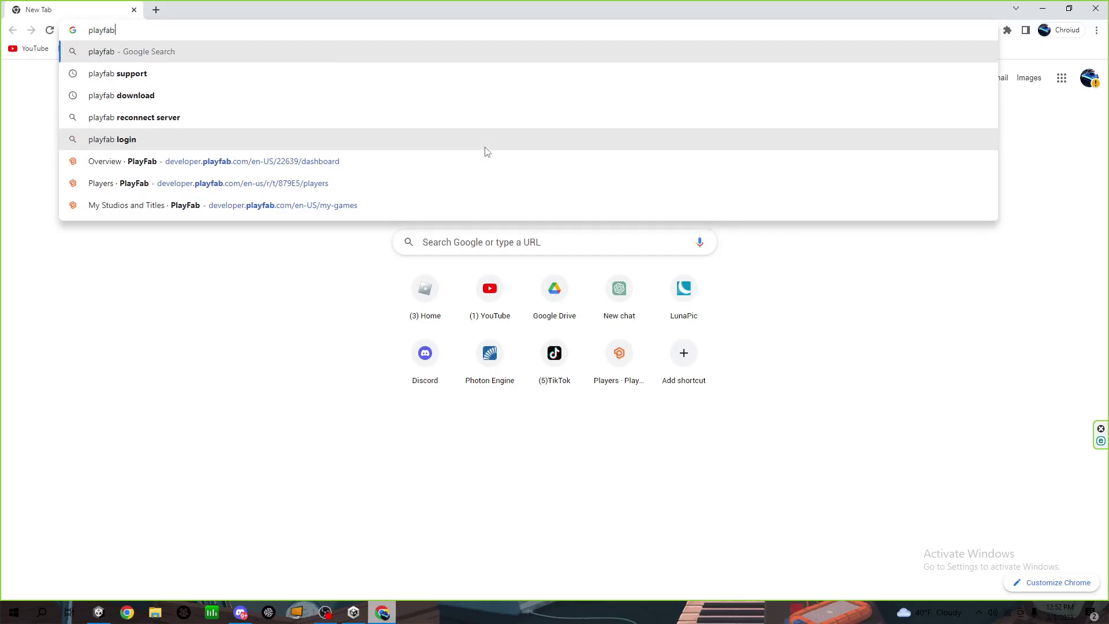
# Run a Google search for 'playfab' and re-enter 'playfab' in the search box
pyautogui.press('Return')
pyautogui.scroll(-5, 149, 247)
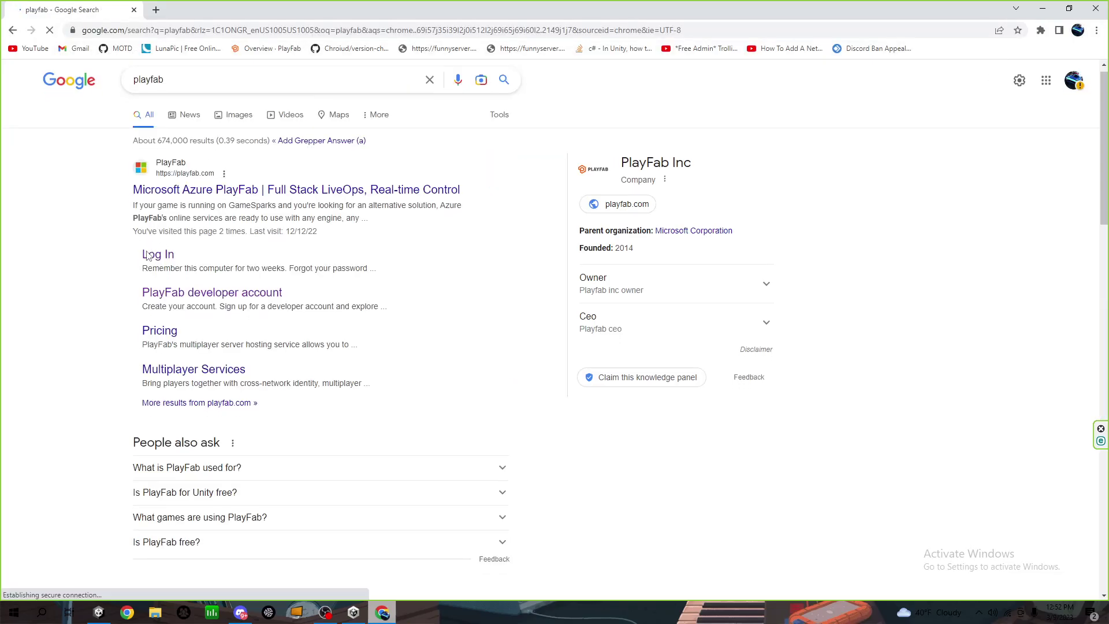
pyautogui.scroll(-1, 149, 247)
pyautogui.click(181, 75)
pyautogui.hotkey('ctrl', 'a')
pyautogui.press('BackSpace')
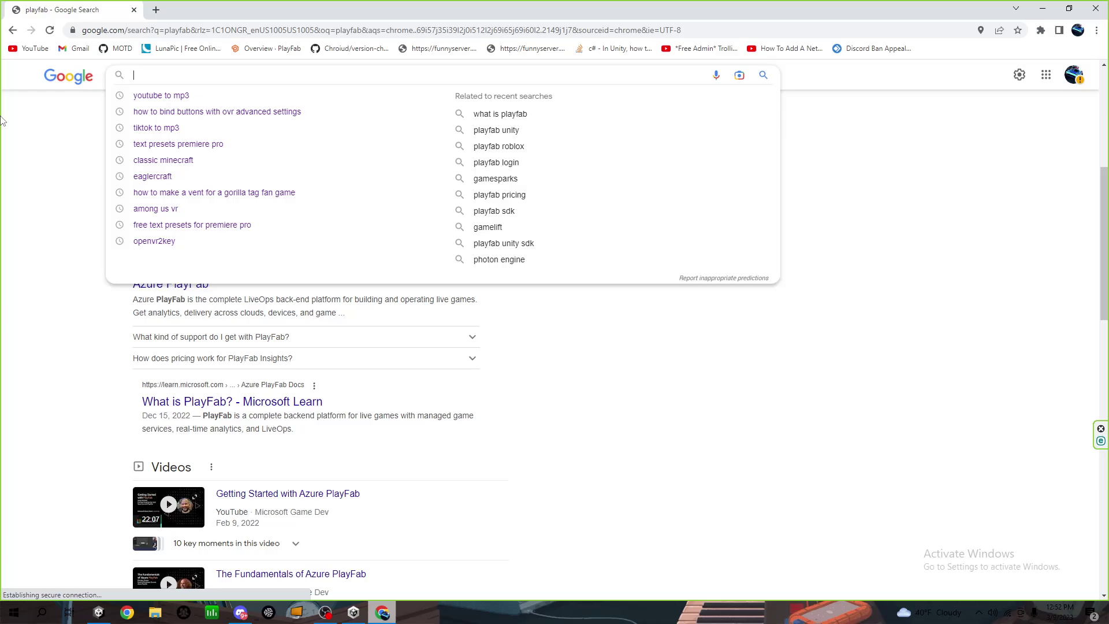
pyautogui.write('playfab')
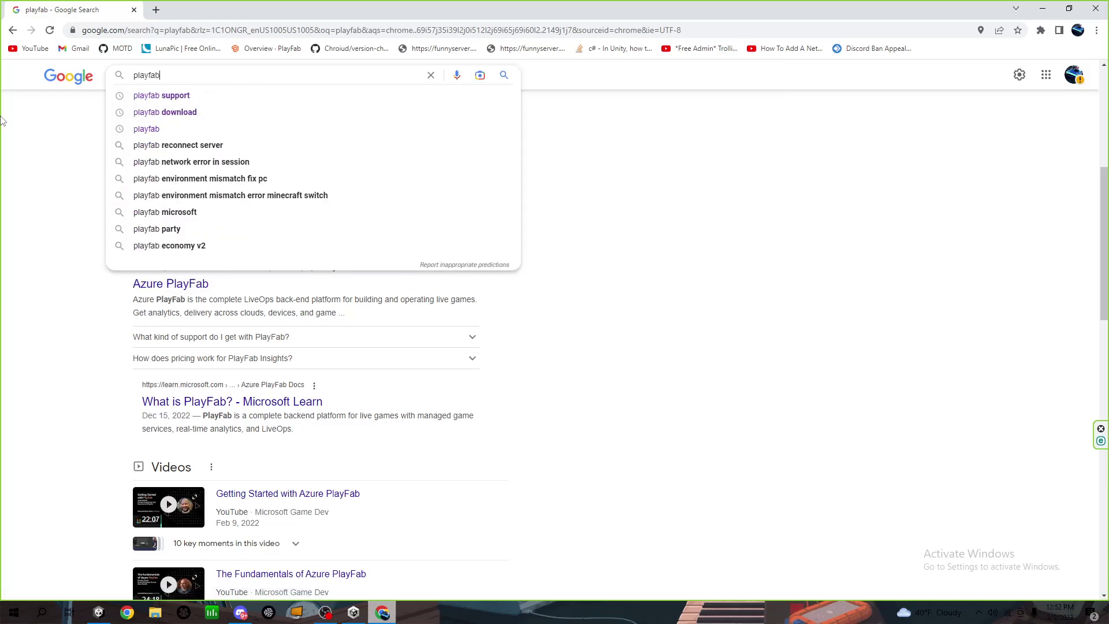
pyautogui.click(193, 30)
# Go to the PlayFab site and scroll through the My Studios and Titles list
pyautogui.write('playfab.com/en-US/my-games')
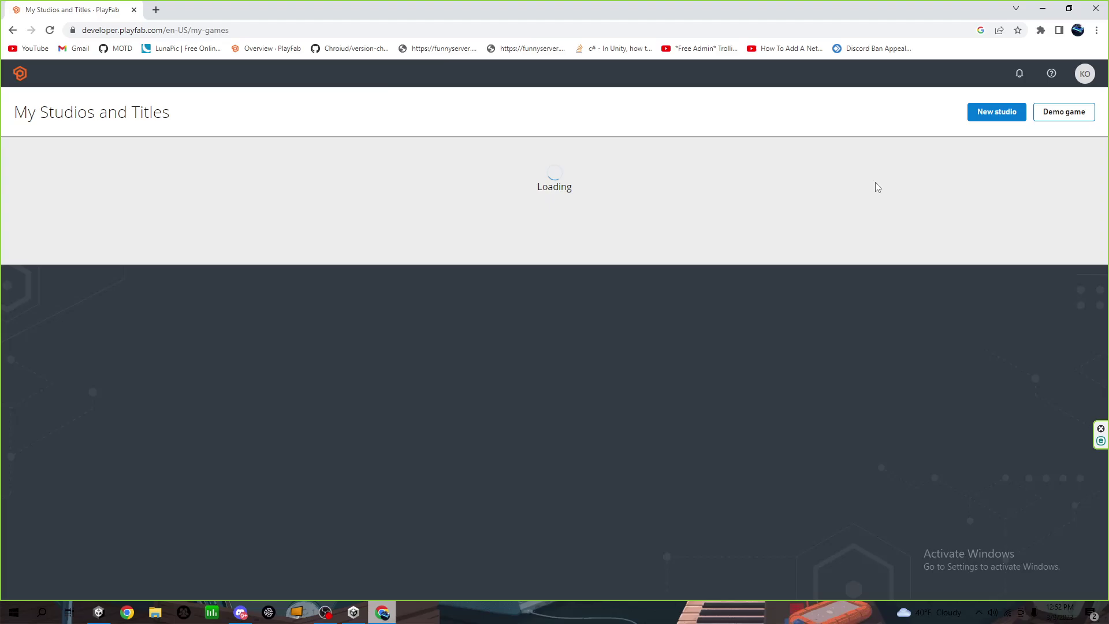
pyautogui.scroll(-8, 500, 324)
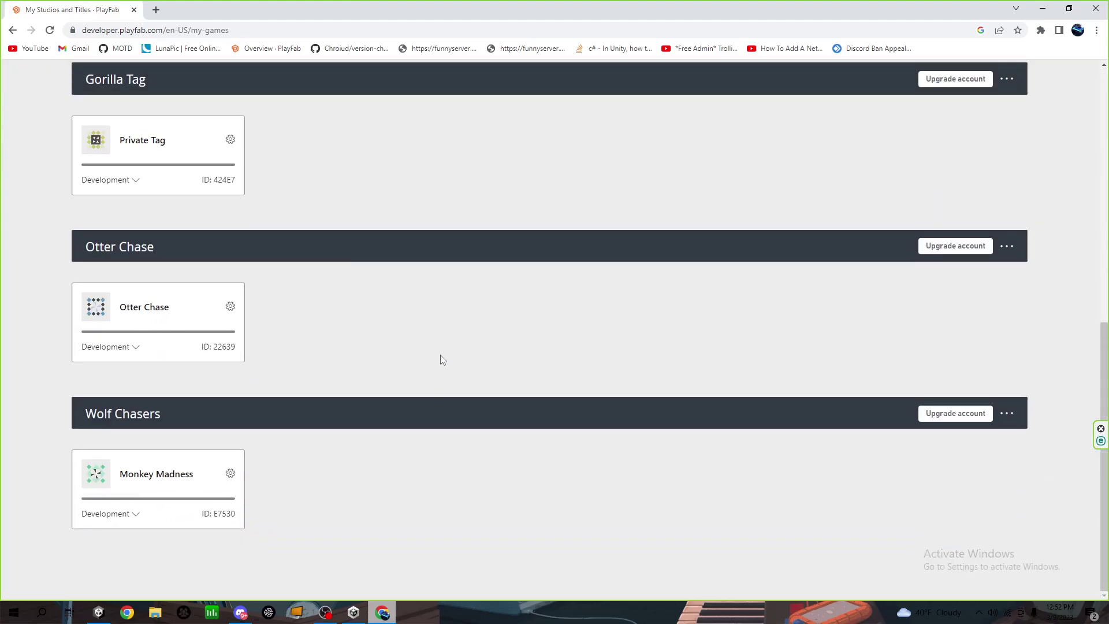
pyautogui.scroll(5, 405, 369)
pyautogui.scroll(4, 398, 369)
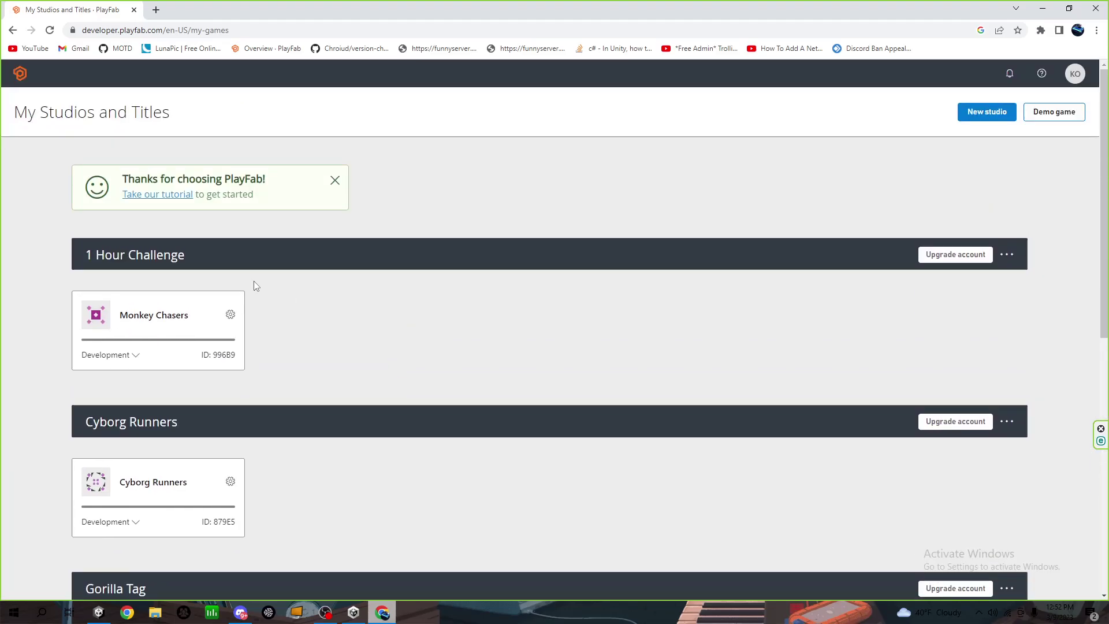
pyautogui.scroll(-9, 231, 403)
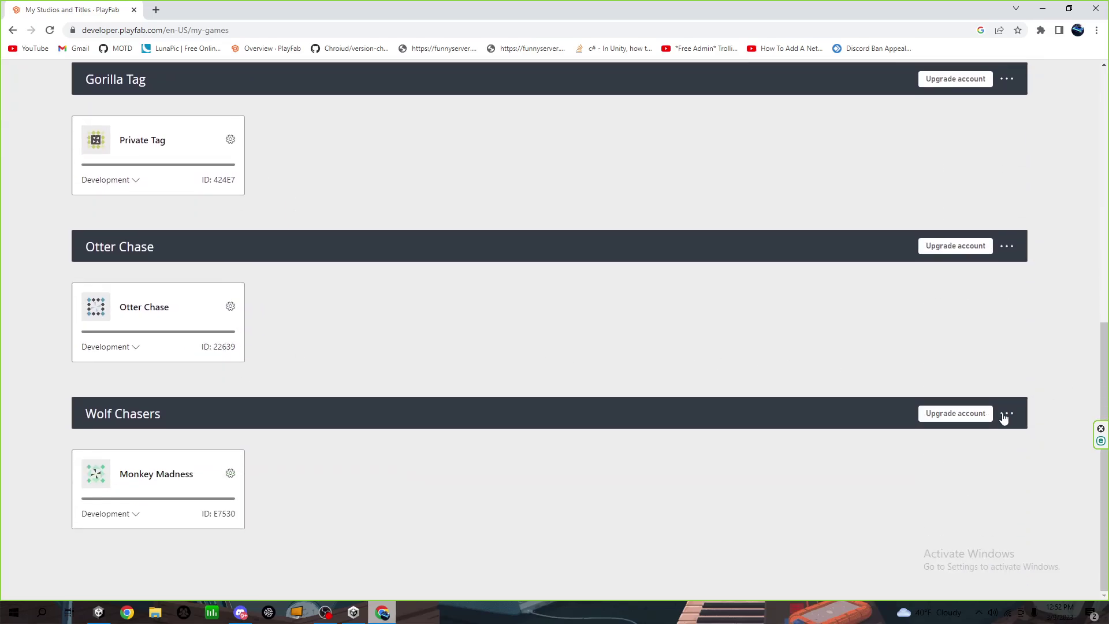
# Check the Wolf Chasers studio options, then begin creating a new studio
pyautogui.click(1006, 414)
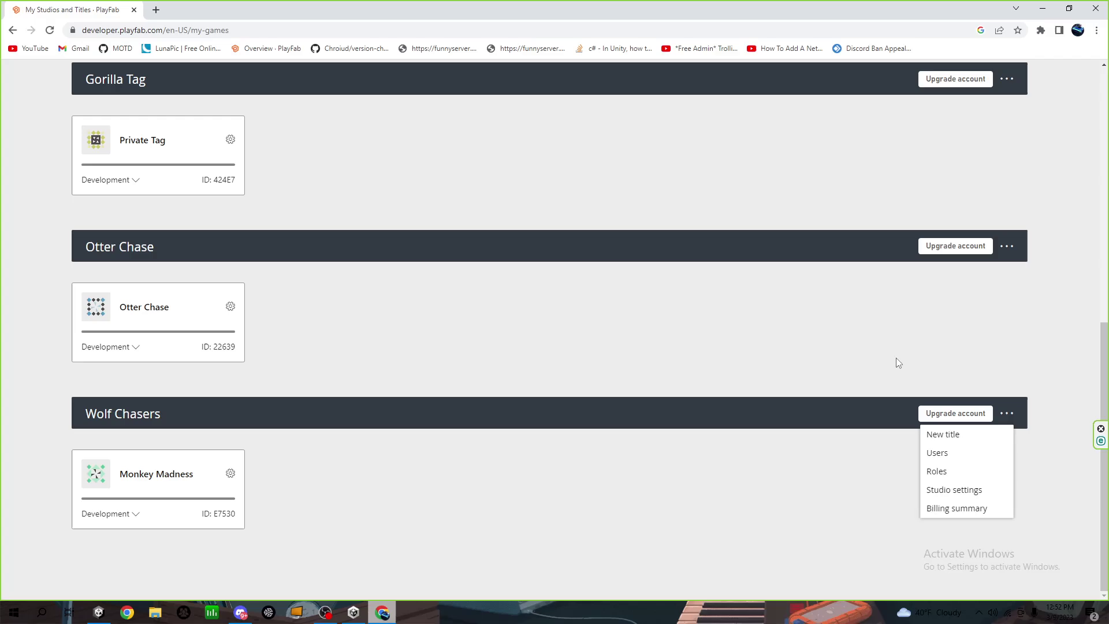
pyautogui.click(898, 363)
pyautogui.scroll(8, 468, 303)
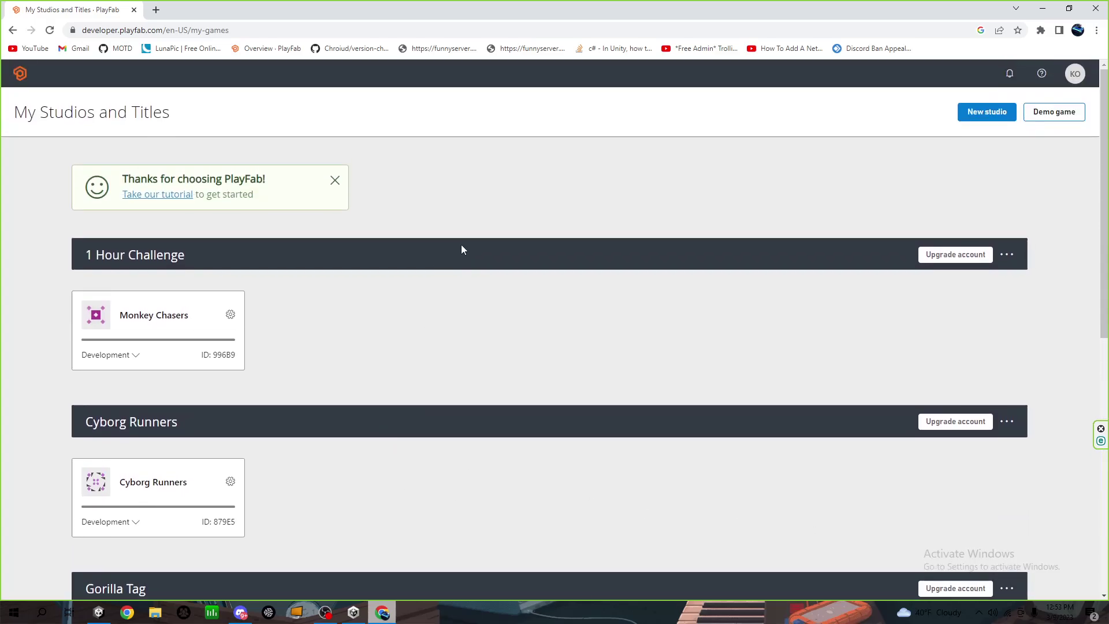
pyautogui.click(978, 118)
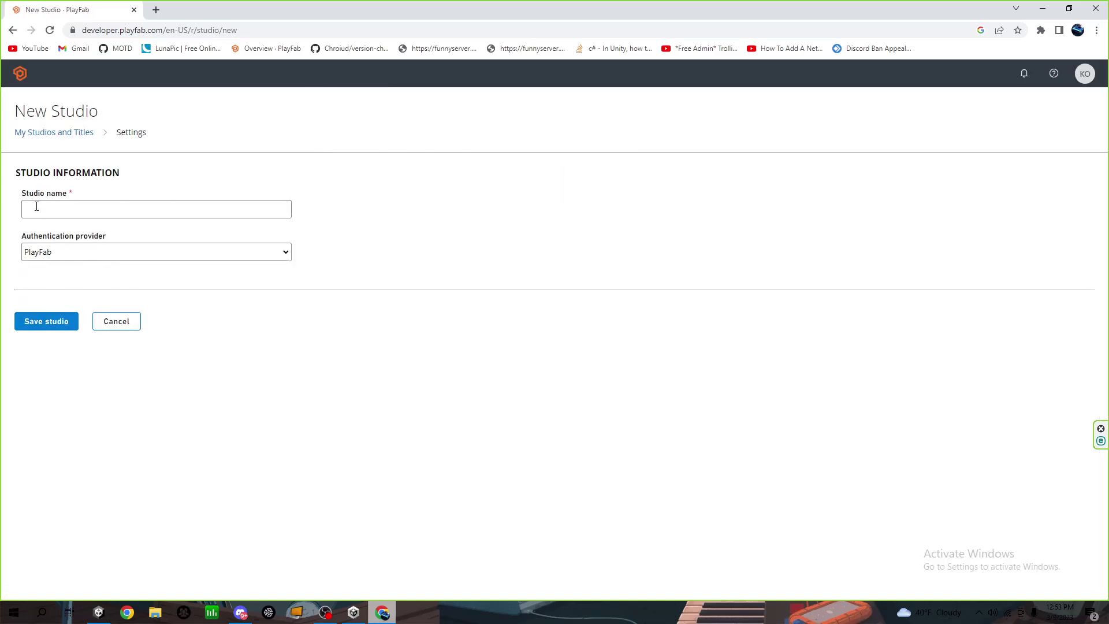
# Save a new studio named TutorialGame with PlayFab as authentication provider
pyautogui.click(37, 206)
pyautogui.click(272, 250)
pyautogui.click(399, 233)
pyautogui.click(81, 207)
pyautogui.write('Tut')
pyautogui.click(58, 327)
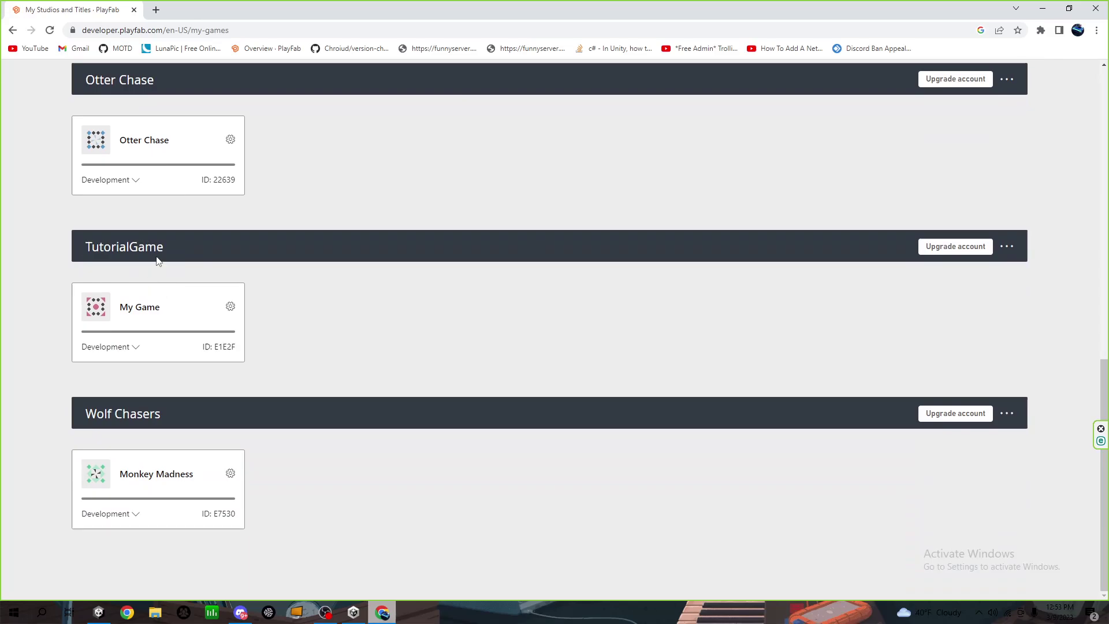
# Rename the My Game title to 'Tutorial Game' and save it
pyautogui.click(229, 310)
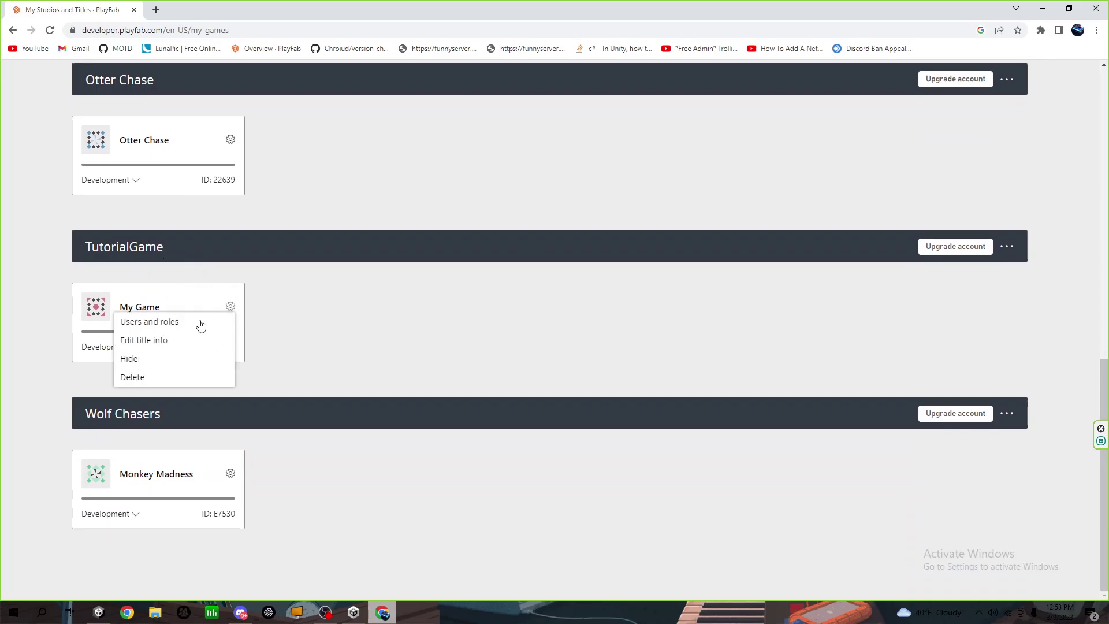
pyautogui.click(142, 341)
pyautogui.moveTo(75, 203); pyautogui.dragTo(2, 195)
pyautogui.press('BackSpace')
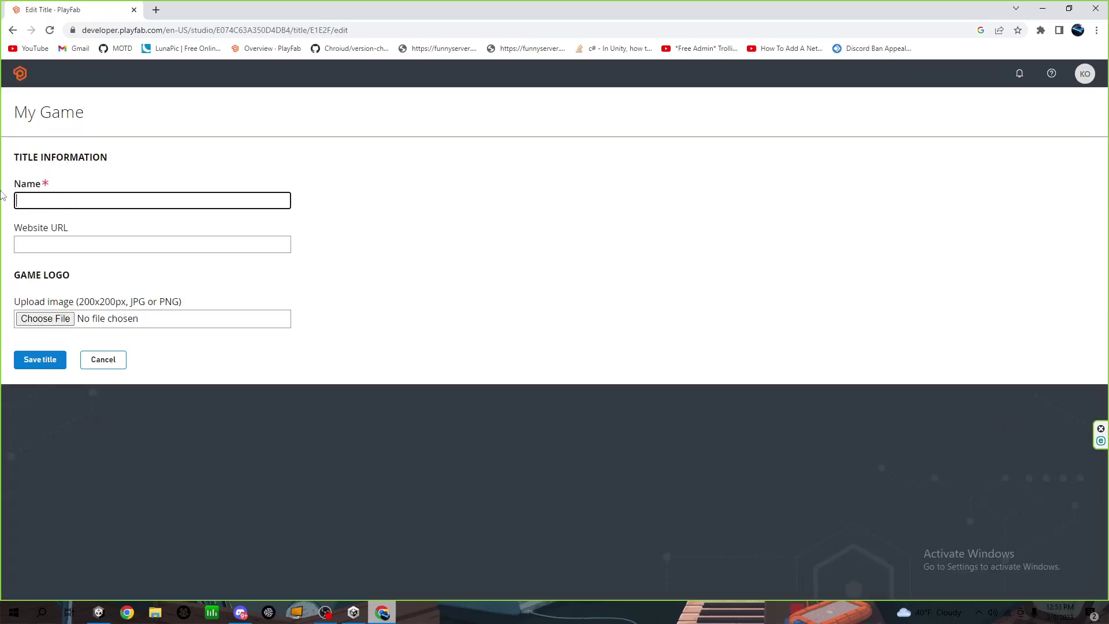
pyautogui.write('Tutorial Game')
pyautogui.click(42, 359)
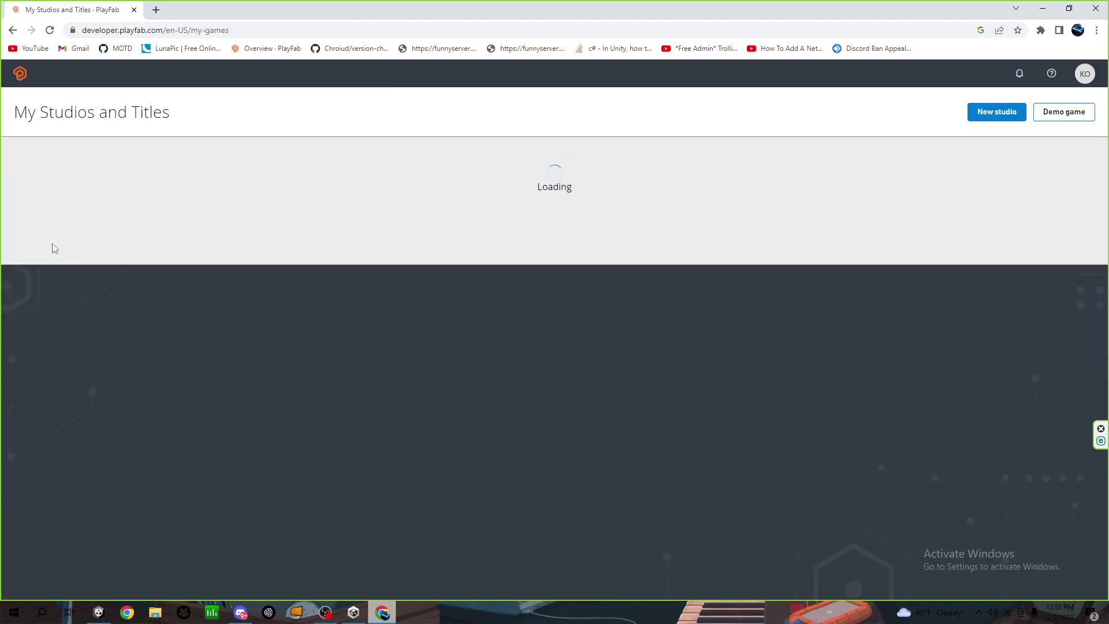
# Open the Tutorial Game title's Overview dashboard
pyautogui.scroll(-6, 102, 327)
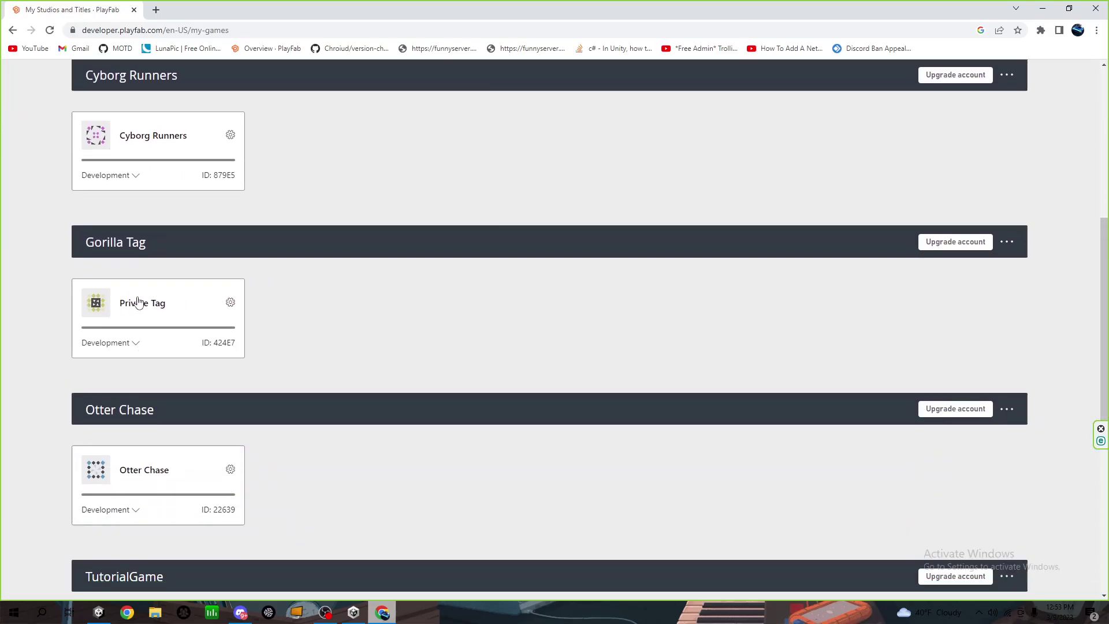
pyautogui.scroll(-3, 85, 383)
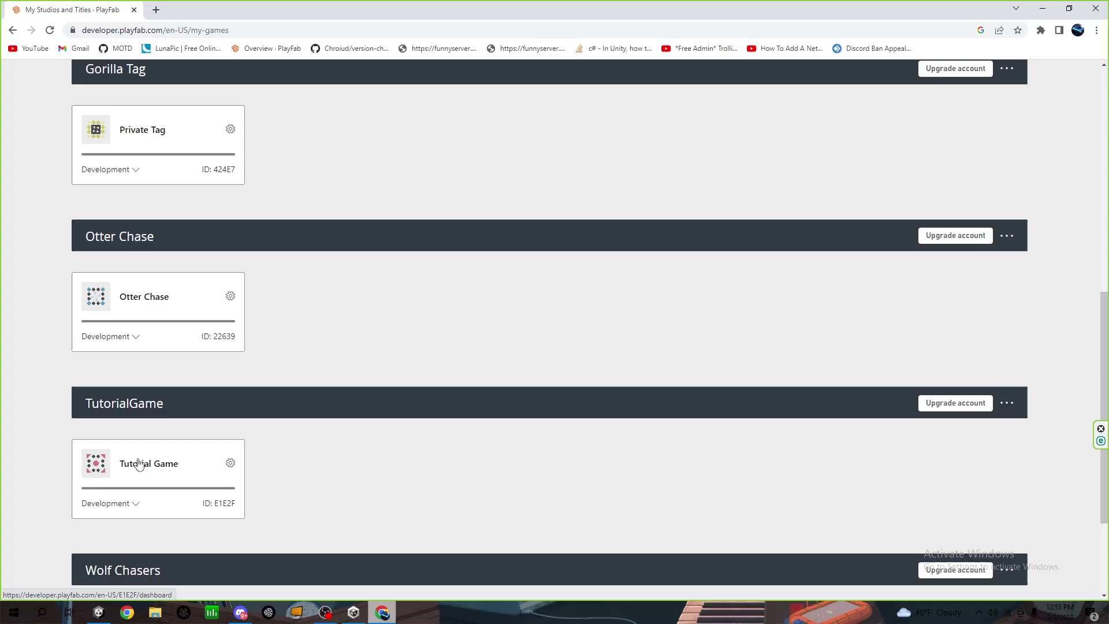
pyautogui.click(136, 462)
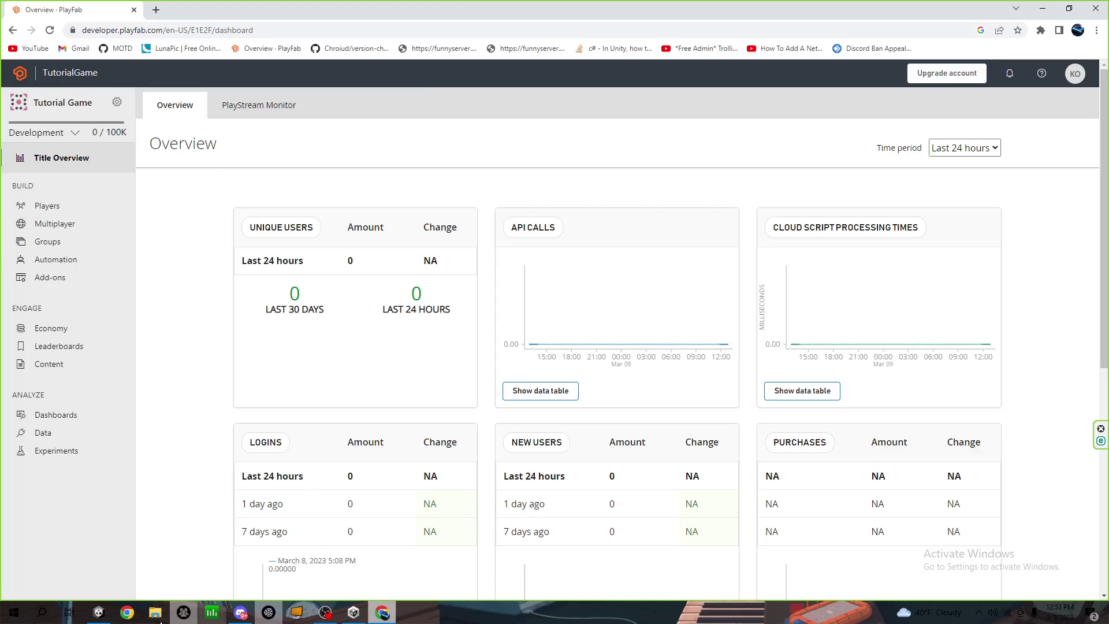
# In Unity's PlayFab EdEx panel, enter the account e-mail and password and submit
pyautogui.click(98, 612)
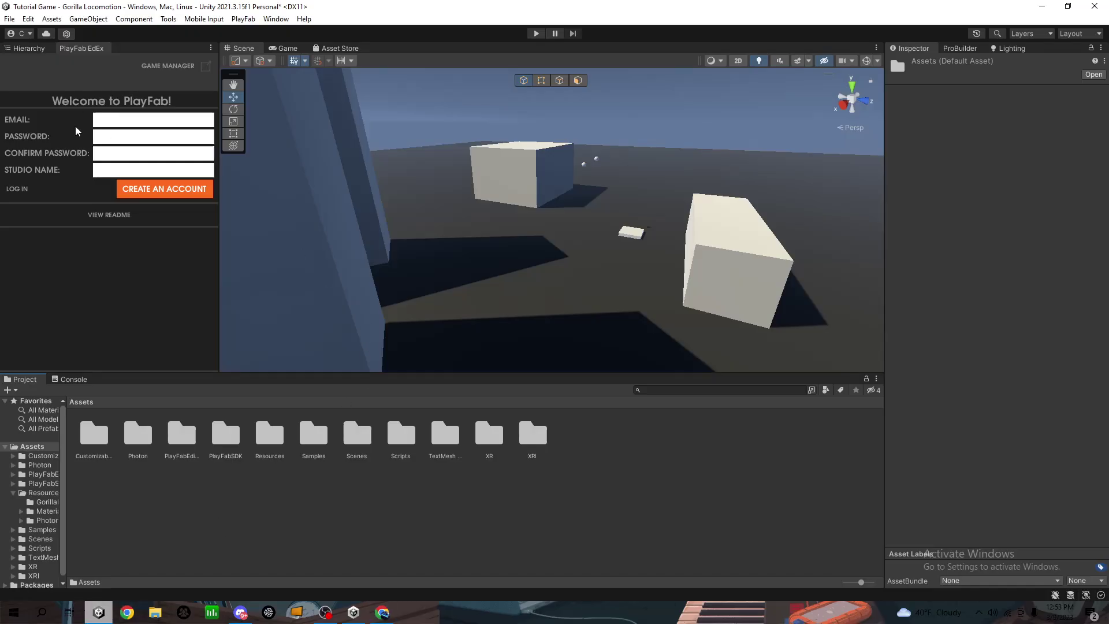
pyautogui.click(19, 189)
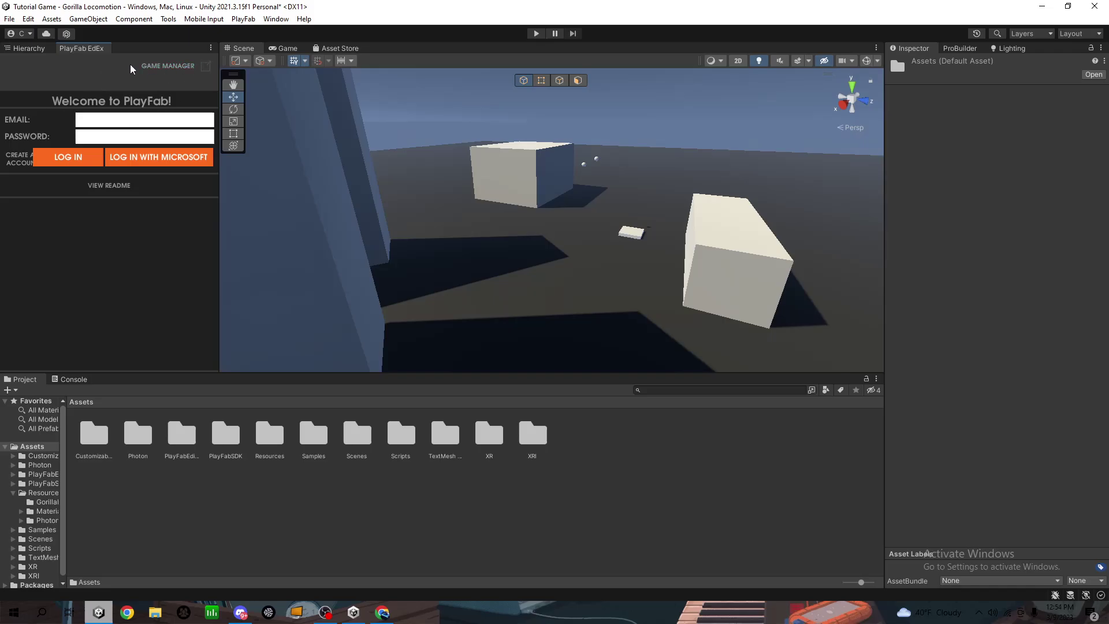
pyautogui.click(146, 135)
pyautogui.write('****')
pyautogui.press('Return')
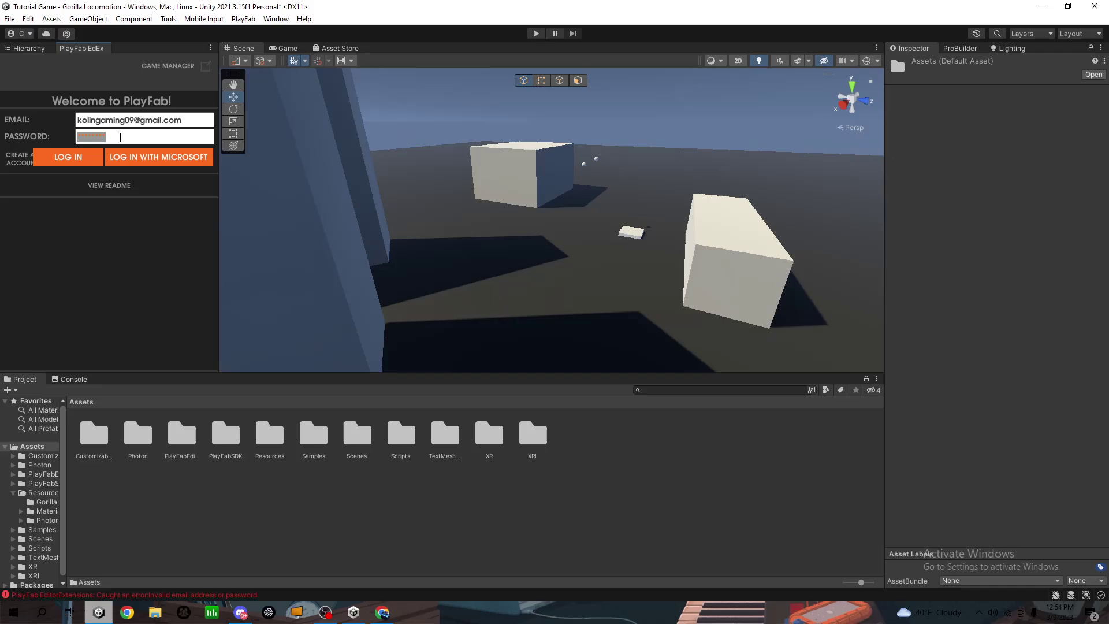
# Re-enter the account password and log in to PlayFab
pyautogui.click(20, 162)
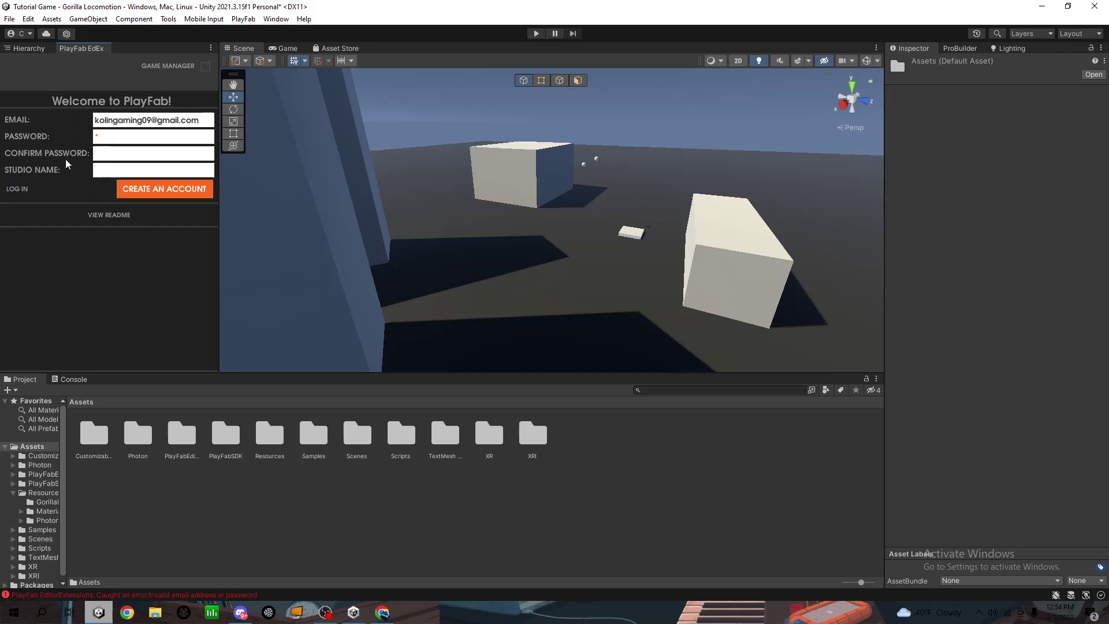
pyautogui.click(16, 189)
pyautogui.write('*******')
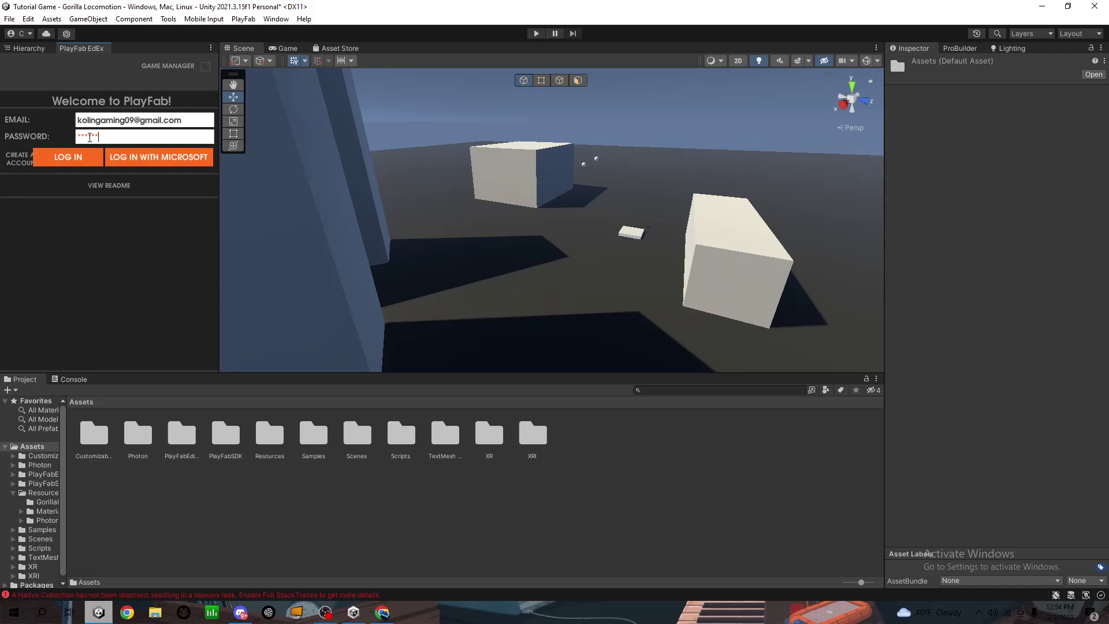
pyautogui.click(82, 160)
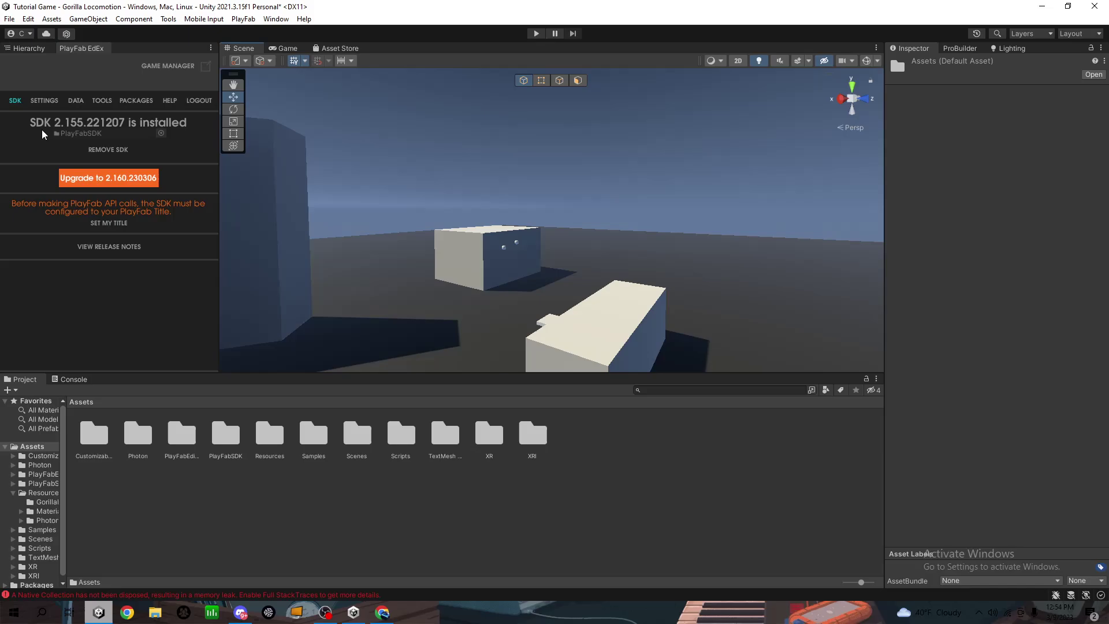
# Set the PlayFab project settings' Studio to TutorialGame
pyautogui.click(50, 106)
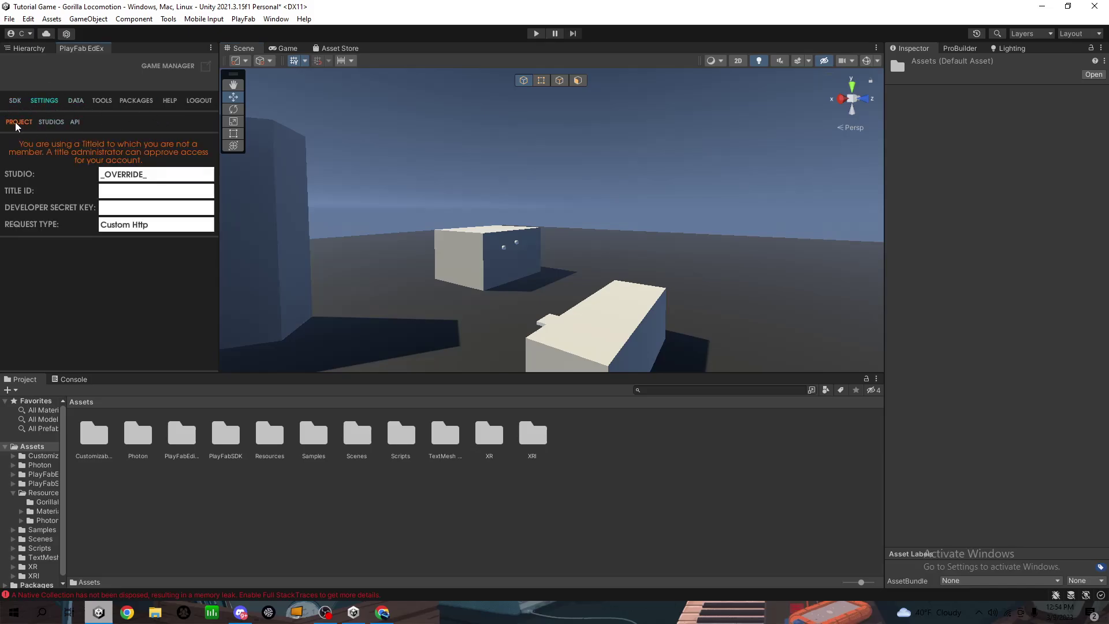
pyautogui.click(46, 123)
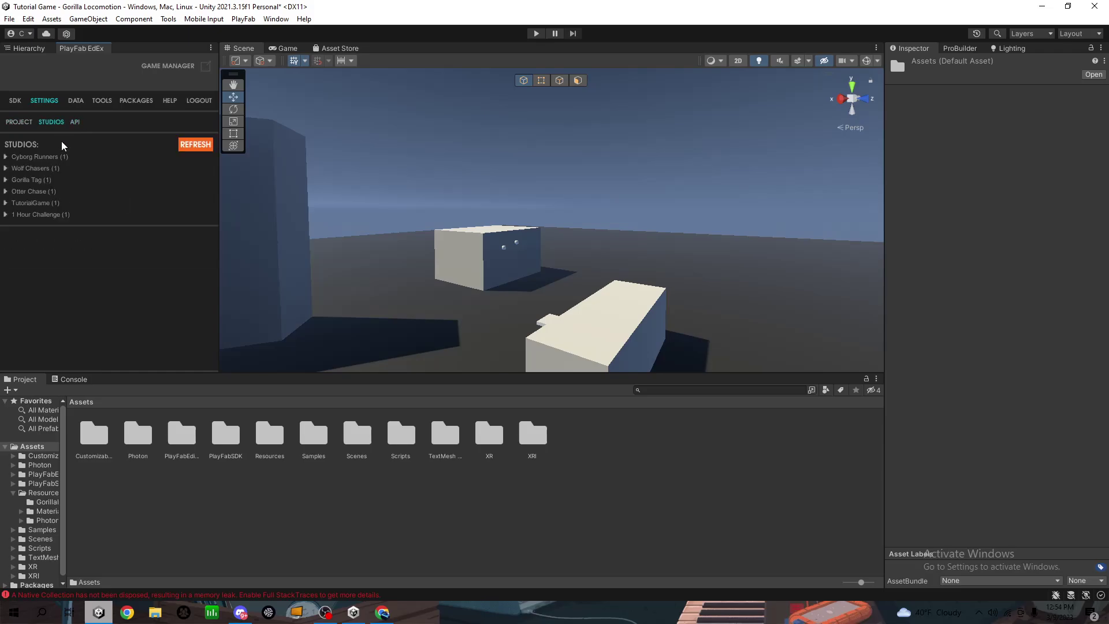
pyautogui.click(6, 203)
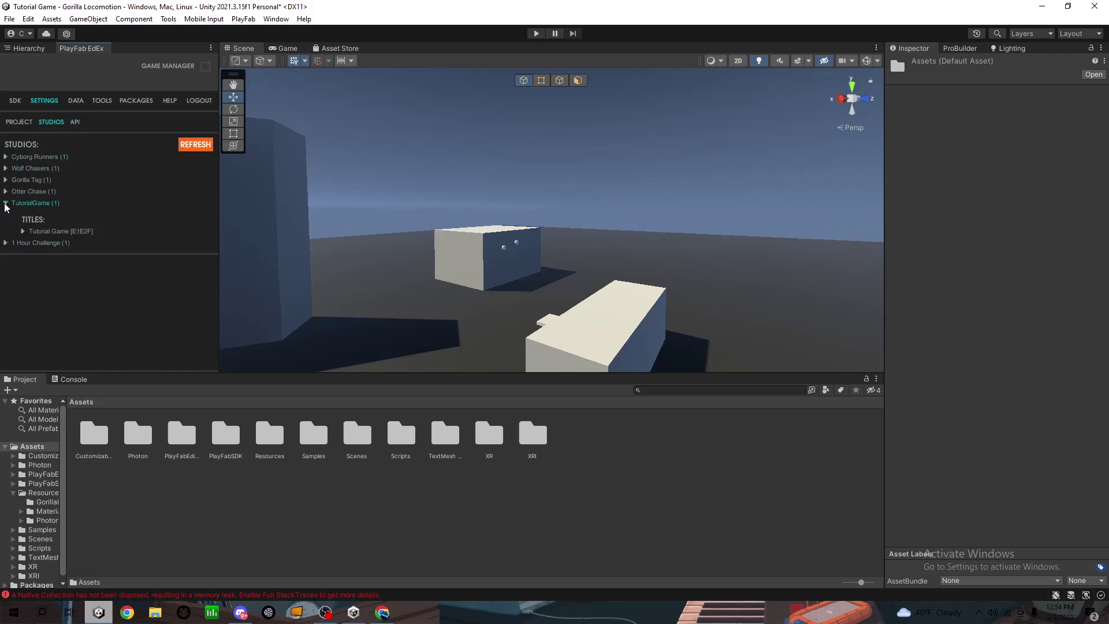
pyautogui.click(6, 205)
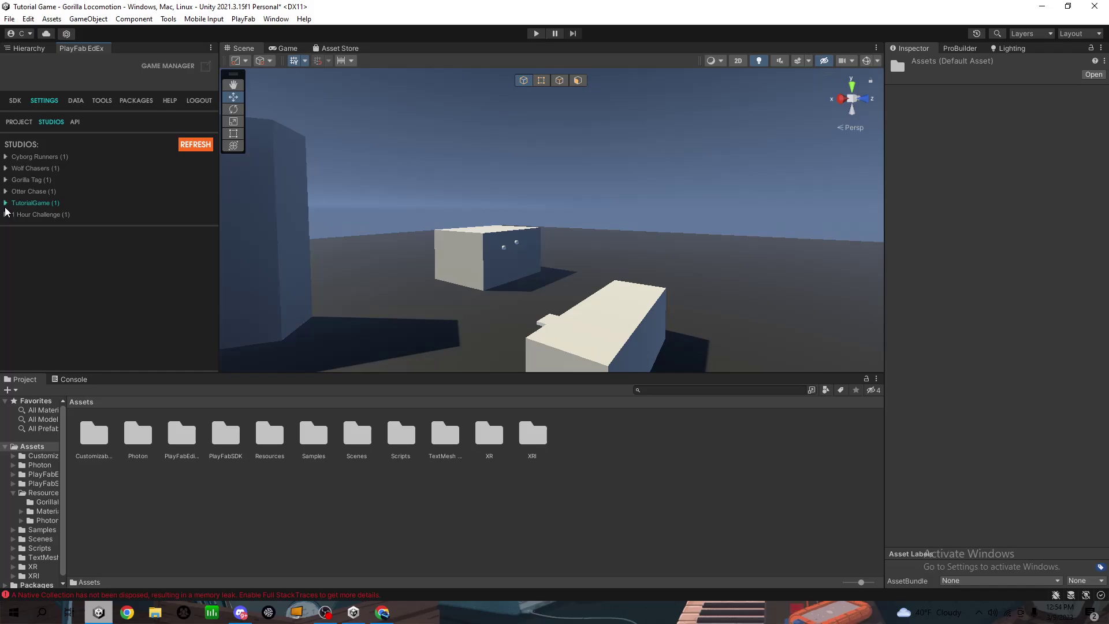
pyautogui.click(15, 124)
pyautogui.click(127, 173)
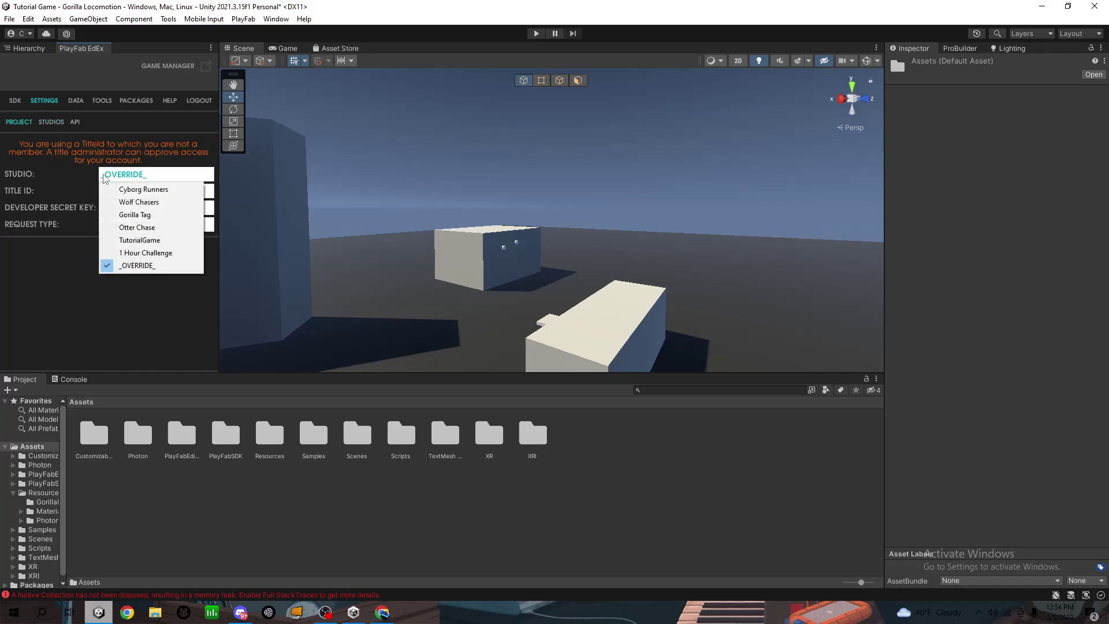
pyautogui.click(127, 244)
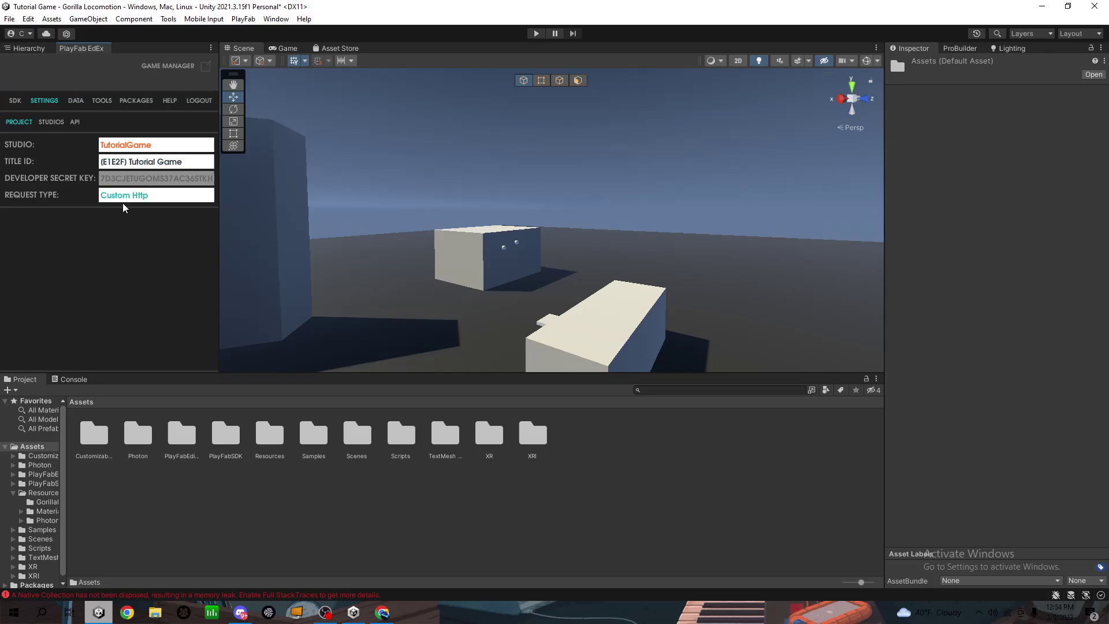
# Browse the Data, Tools, Packages and Help tabs and SDK version, then return to Hierarchy
pyautogui.click(75, 102)
pyautogui.click(103, 101)
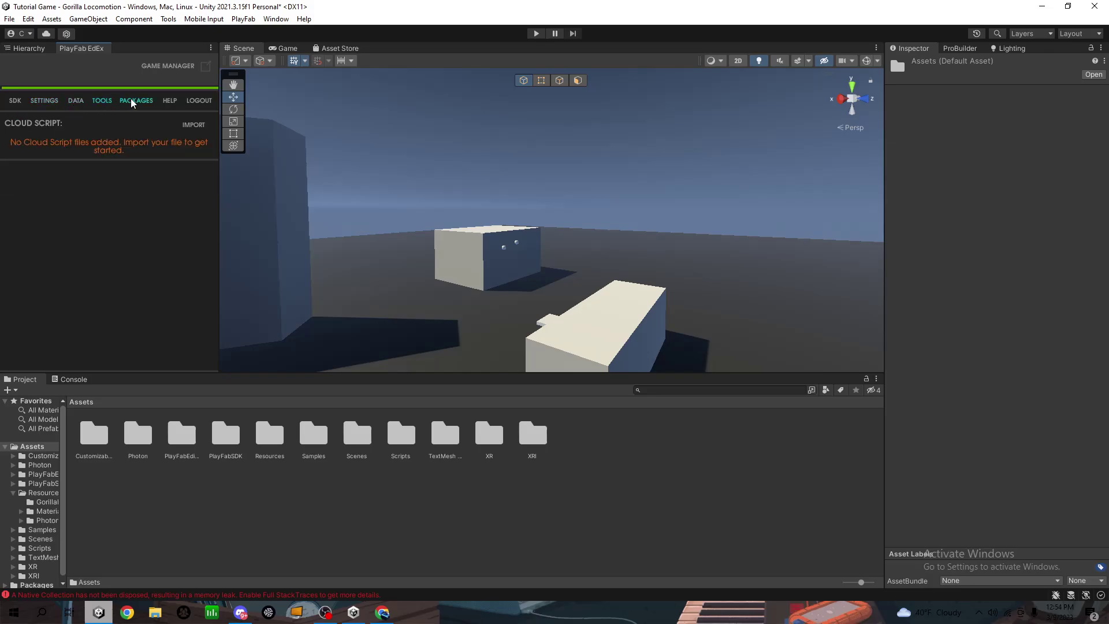
pyautogui.click(136, 102)
pyautogui.click(170, 102)
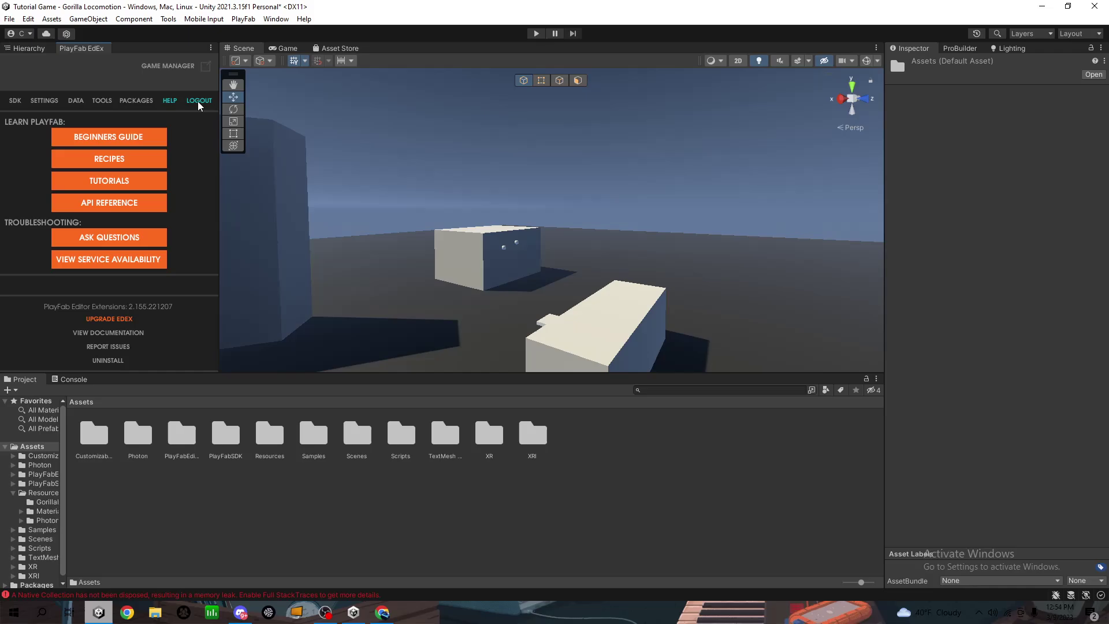
pyautogui.click(12, 100)
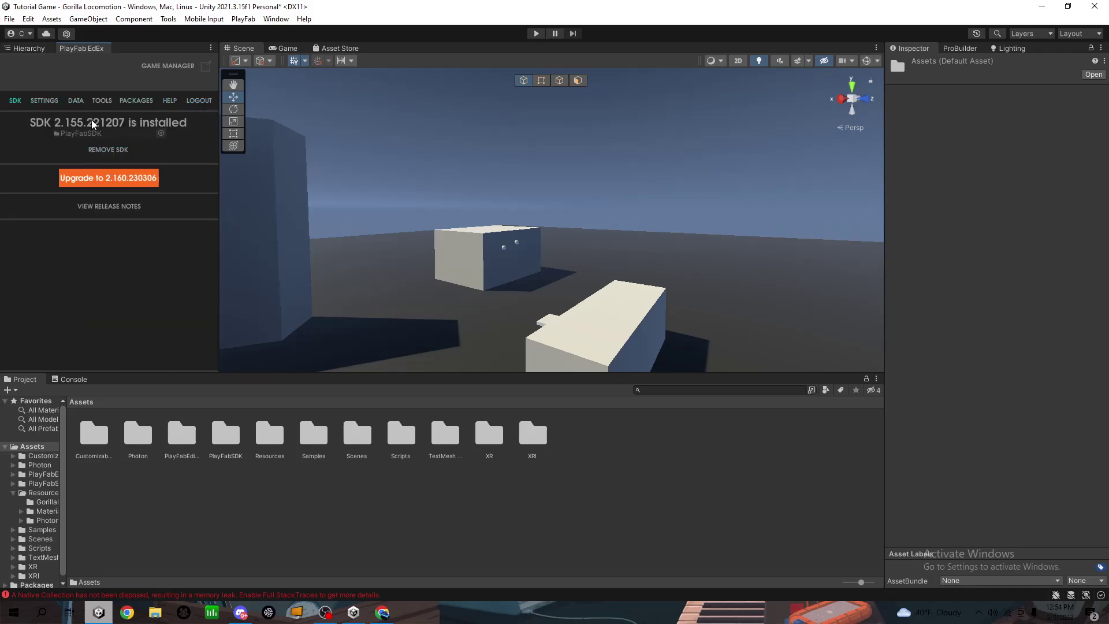
pyautogui.click(26, 52)
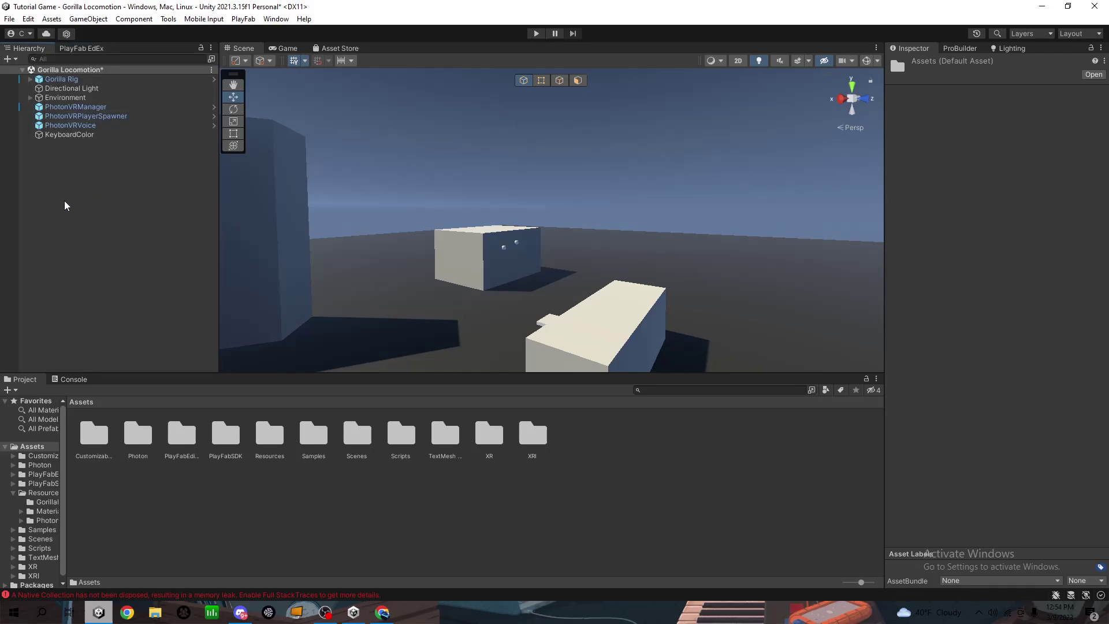
# Create an empty object named Playfablogin, then bring up the Scripts folder's asset menu
pyautogui.rightClick(86, 200)
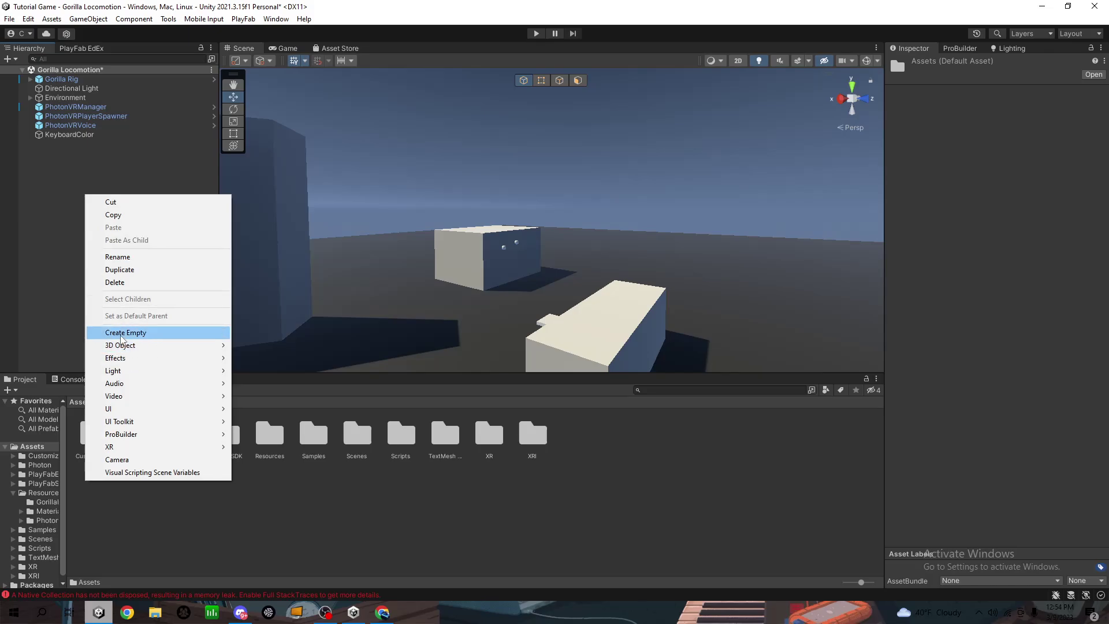
pyautogui.click(117, 333)
pyautogui.write('Play')
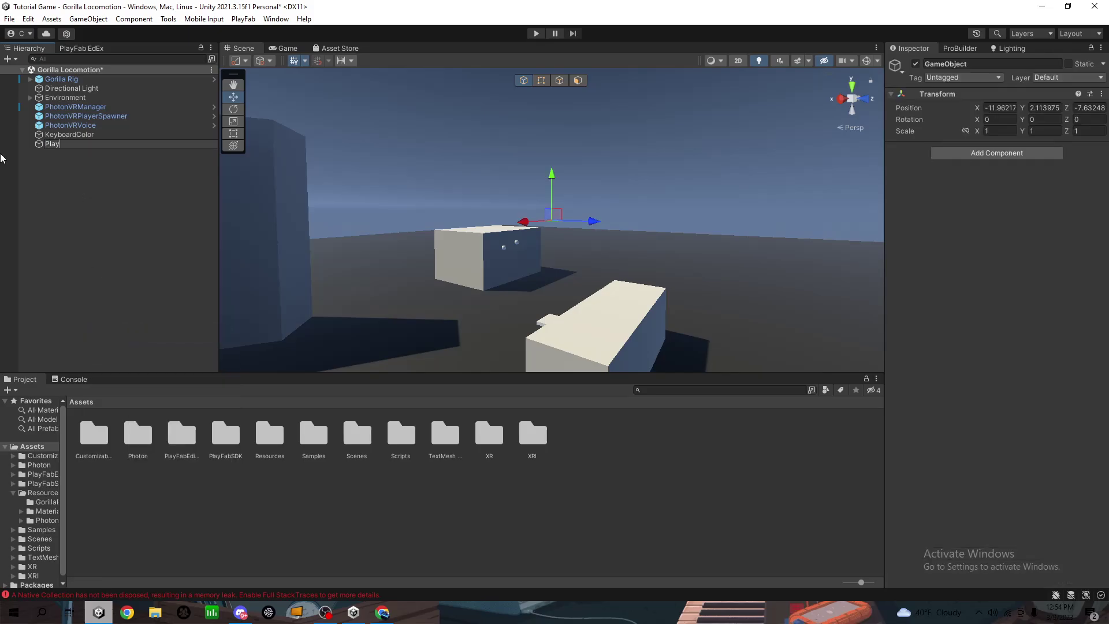
pyautogui.write('fablogin')
pyautogui.press('Return')
pyautogui.doubleClick(393, 439)
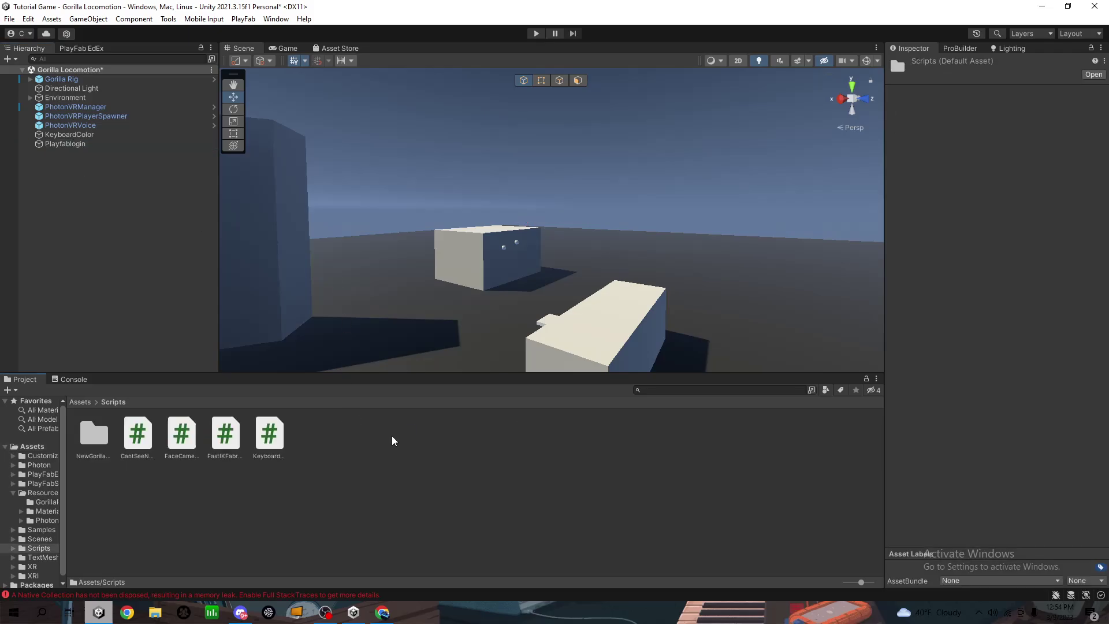
pyautogui.rightClick(386, 436)
# Search Downloads for playfablogin and import the Playfablogin script
pyautogui.click(416, 232)
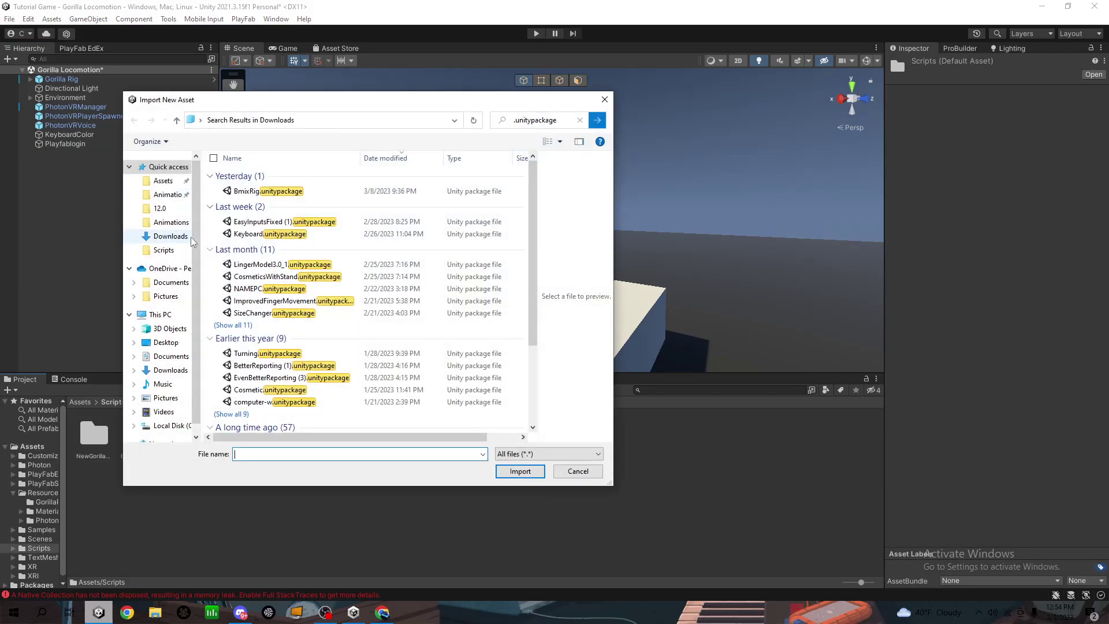
pyautogui.click(580, 120)
pyautogui.write('pla')
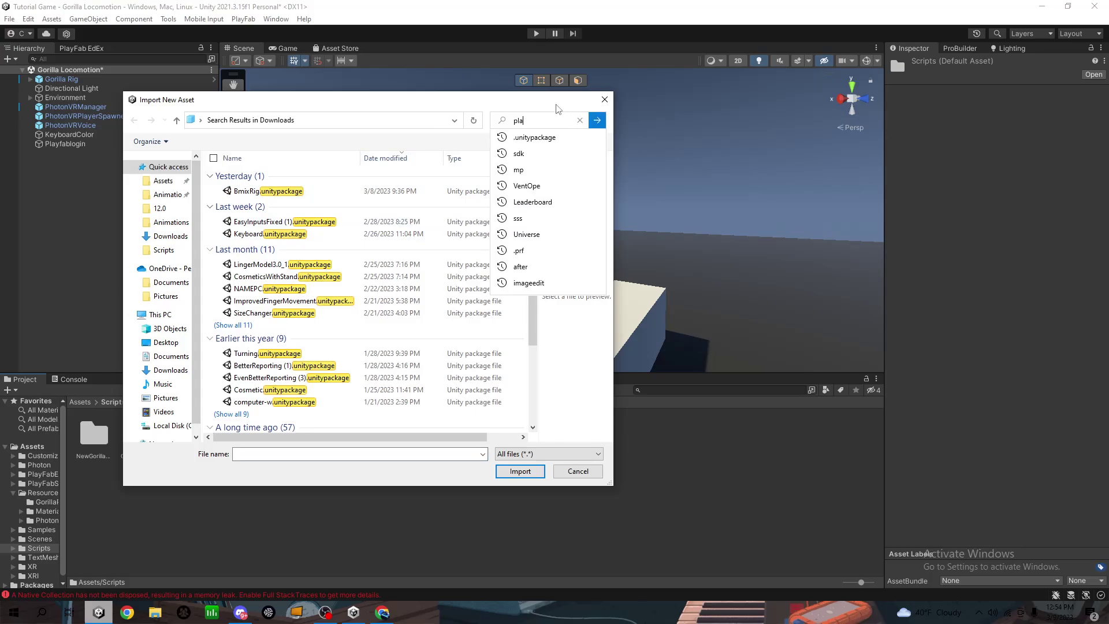
pyautogui.write('yfablogin')
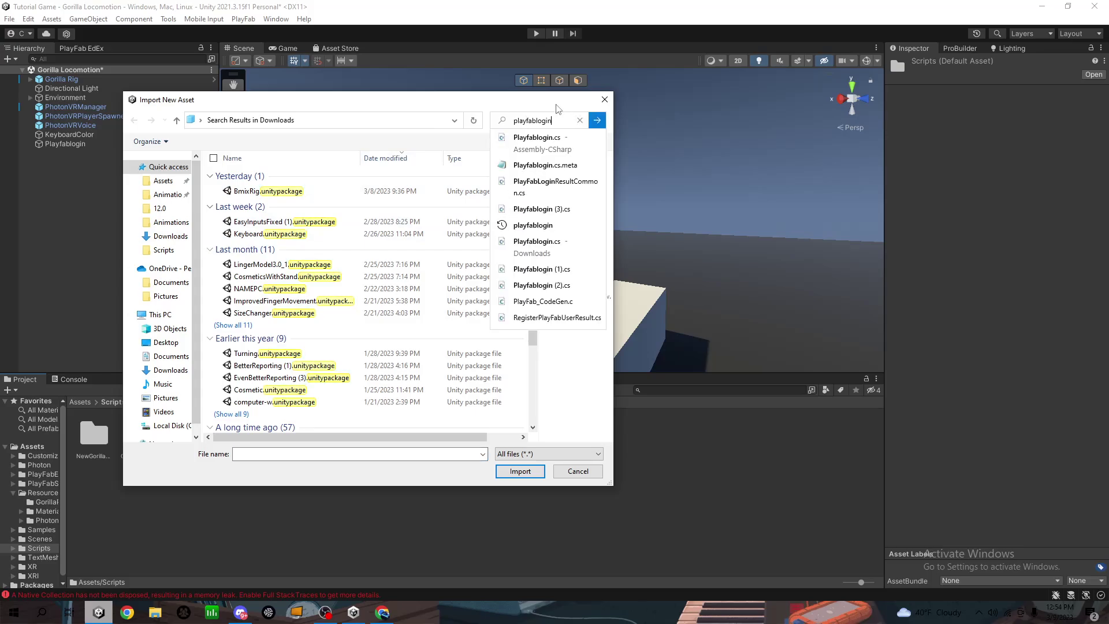
pyautogui.press('Return')
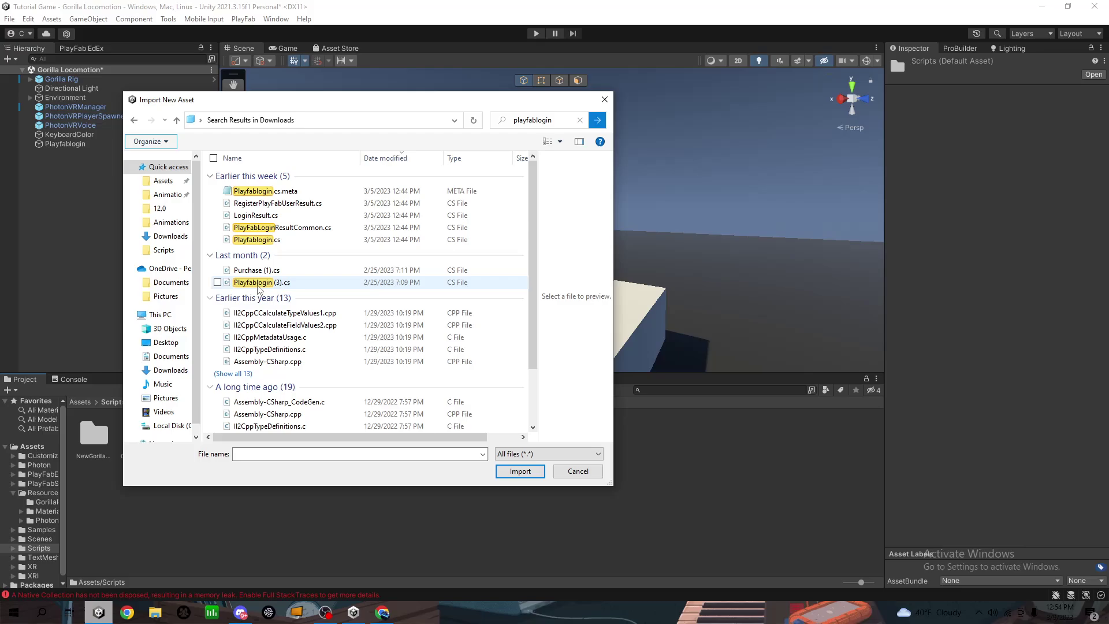
pyautogui.scroll(-2, 264, 289)
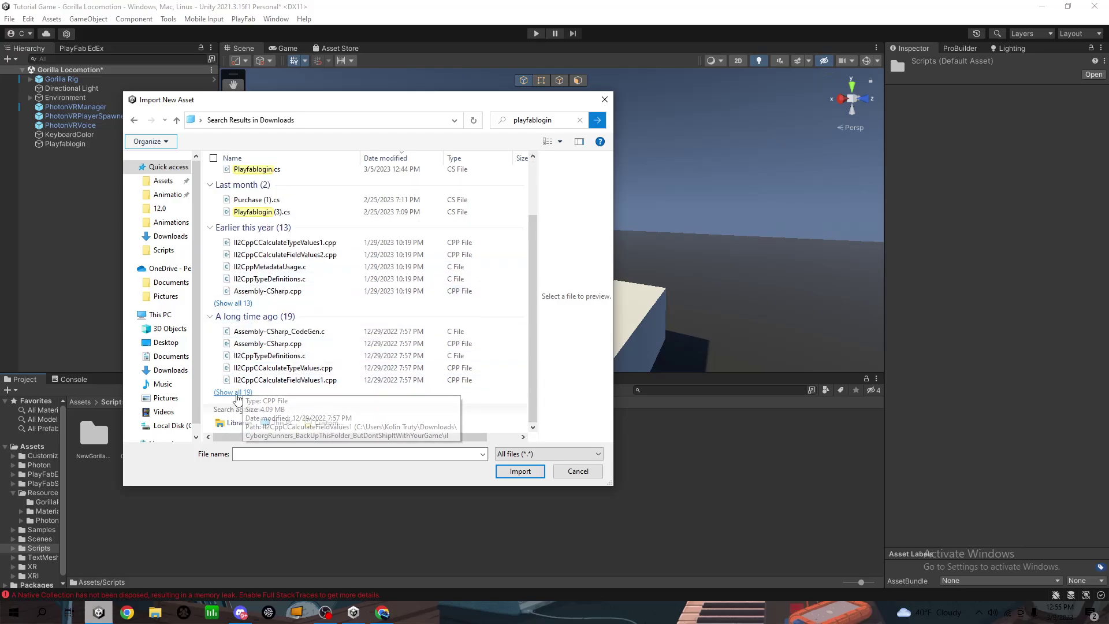
pyautogui.click(234, 393)
pyautogui.doubleClick(281, 345)
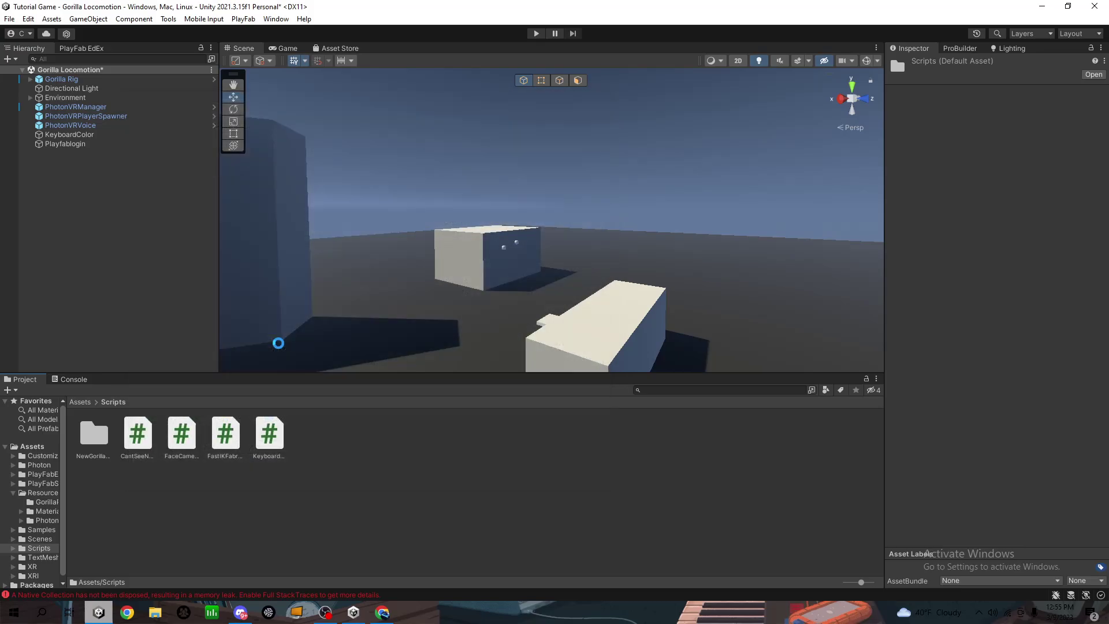
# Import PlayFabManager.cs through a second Import New Asset search for playfabmanager
pyautogui.rightClick(386, 445)
pyautogui.click(437, 247)
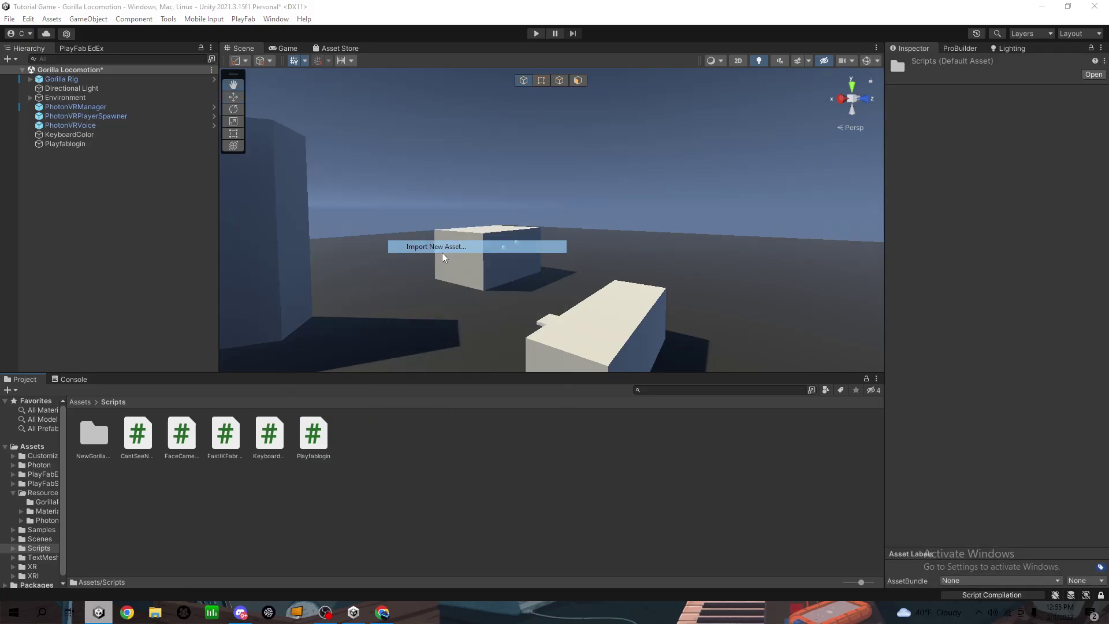
pyautogui.click(553, 121)
pyautogui.press('BackSpace')
pyautogui.write('playfabmanager')
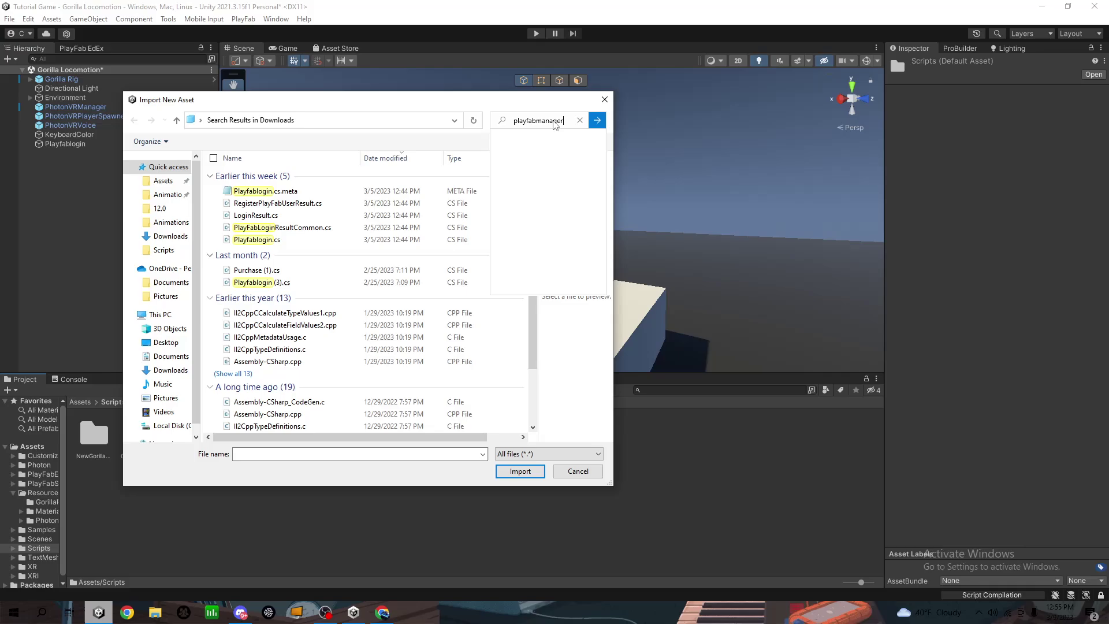
pyautogui.press('Return')
pyautogui.scroll(-1, 370, 278)
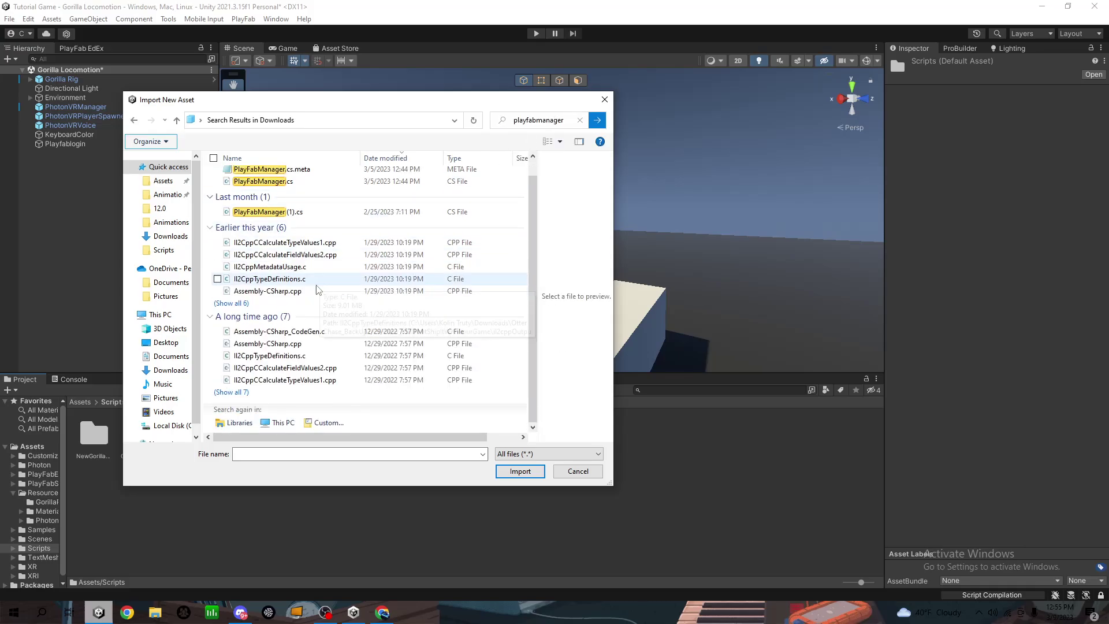
pyautogui.click(231, 391)
pyautogui.doubleClick(260, 390)
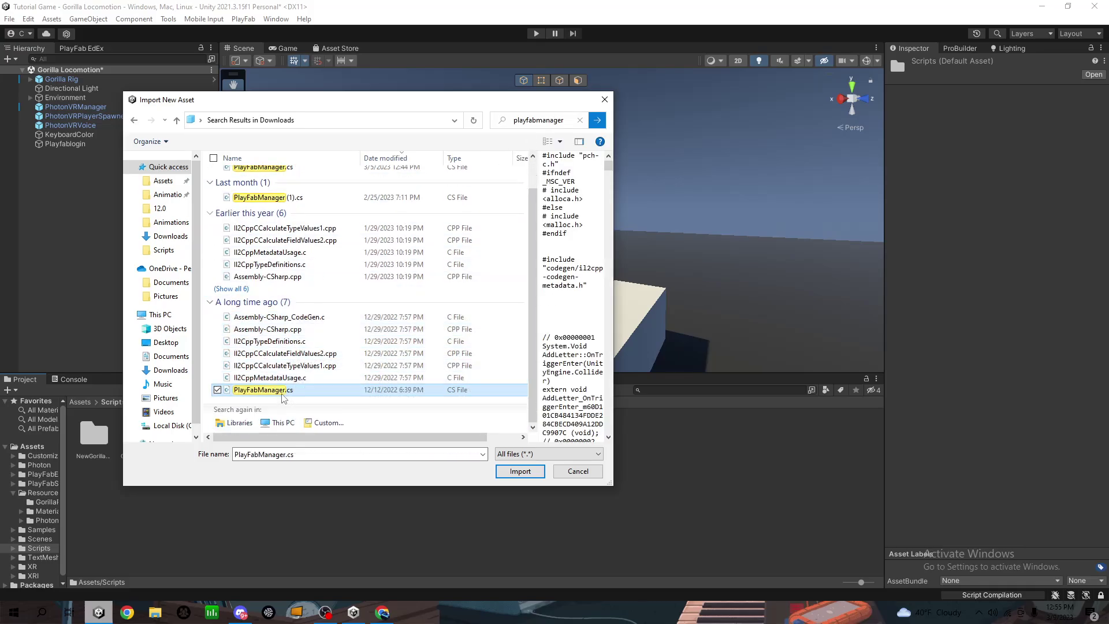
pyautogui.click(104, 145)
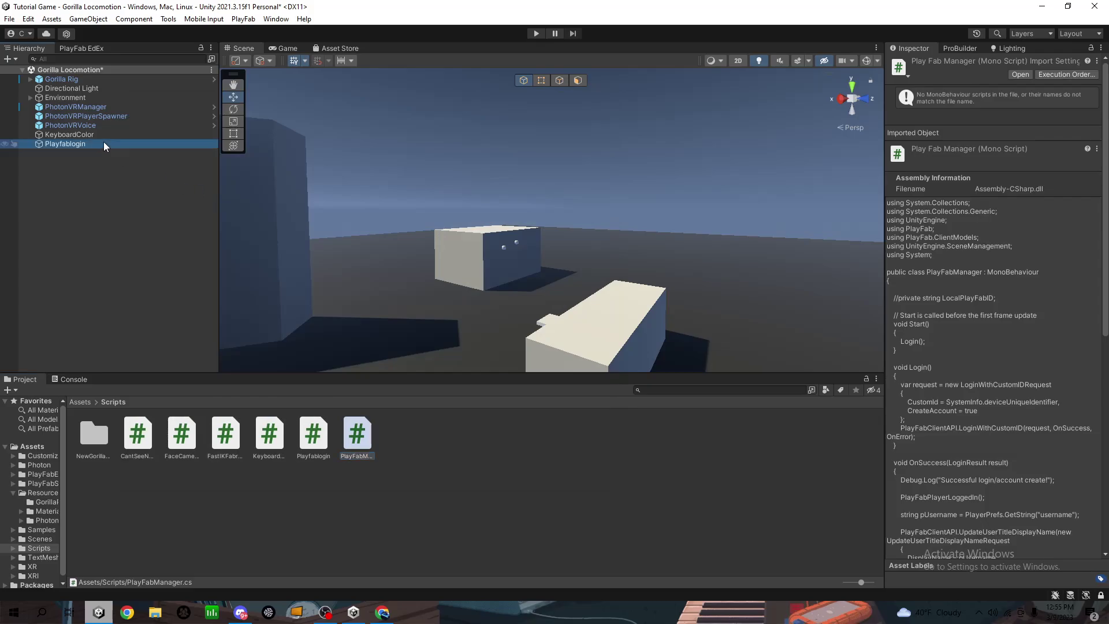
# Duplicate the Playfablogin object and rename the copy PlayfabManager
pyautogui.keyDown('ctrl'); pyautogui.click(313, 434); pyautogui.keyUp('ctrl')
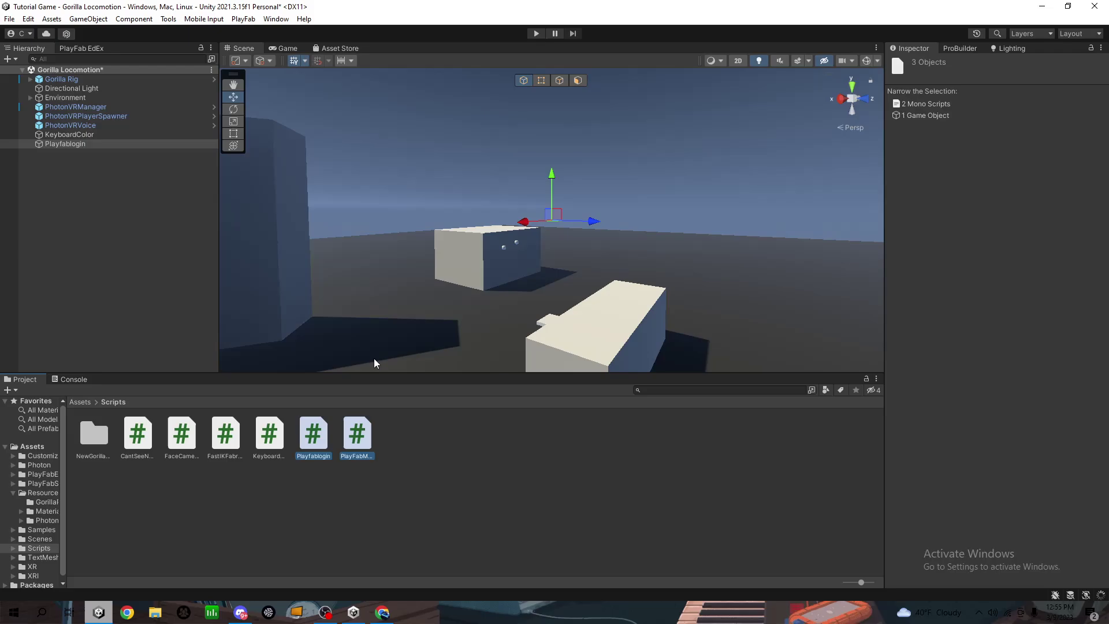
pyautogui.click(101, 144)
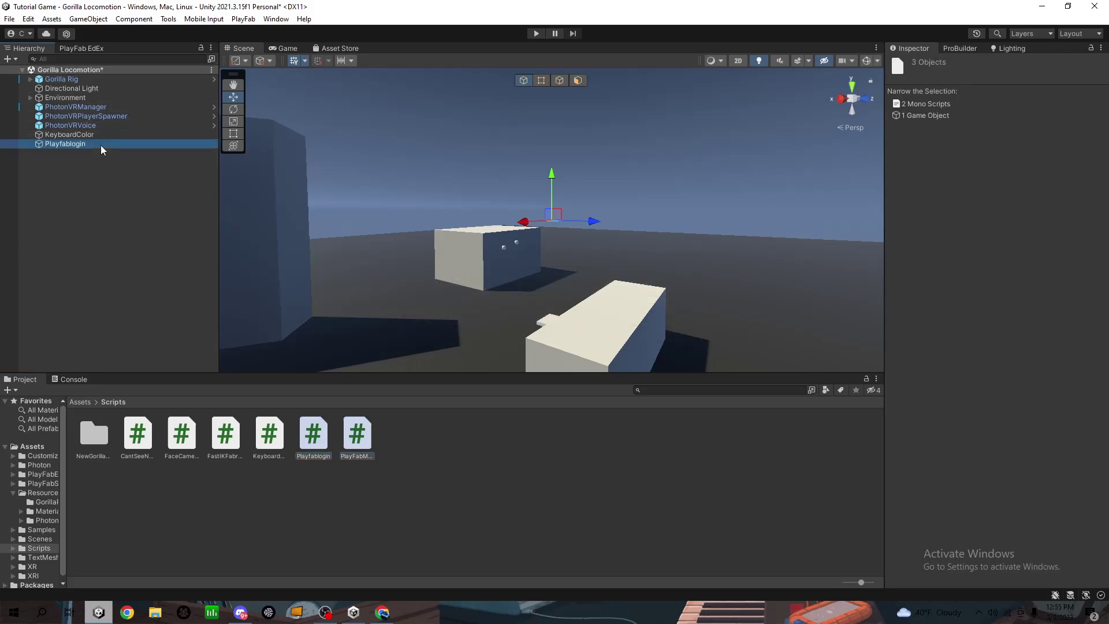
pyautogui.hotkey('ctrl', 'd')
pyautogui.click(996, 62)
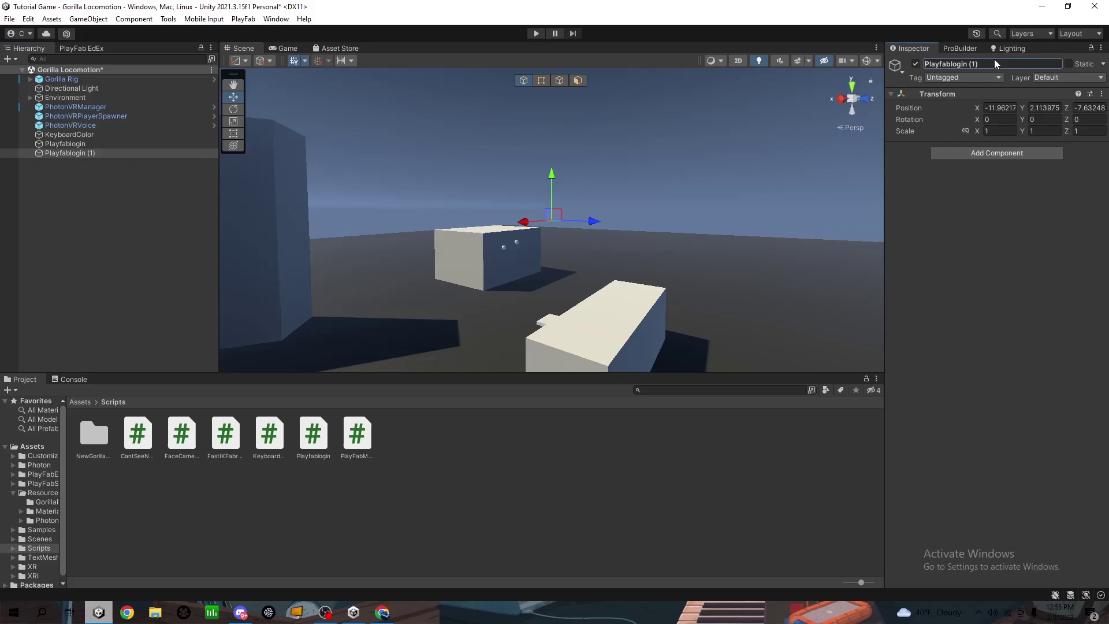
pyautogui.hotkey('ctrl', 'a')
pyautogui.press('BackSpace')
pyautogui.write('PlayfabMan')
pyautogui.press('Return')
# Attach the PlayFabManager script to PlayfabManager and the Playfablogin script to Playfablogin
pyautogui.moveTo(347, 433); pyautogui.dragTo(1005, 192)
pyautogui.click(58, 144)
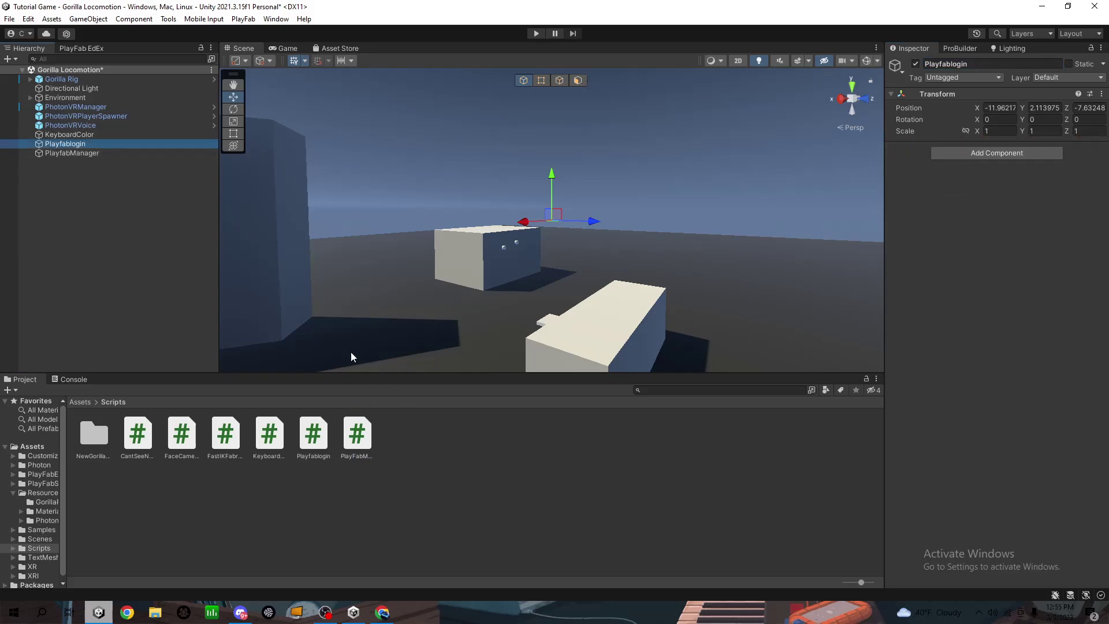
pyautogui.moveTo(356, 433); pyautogui.dragTo(1039, 193)
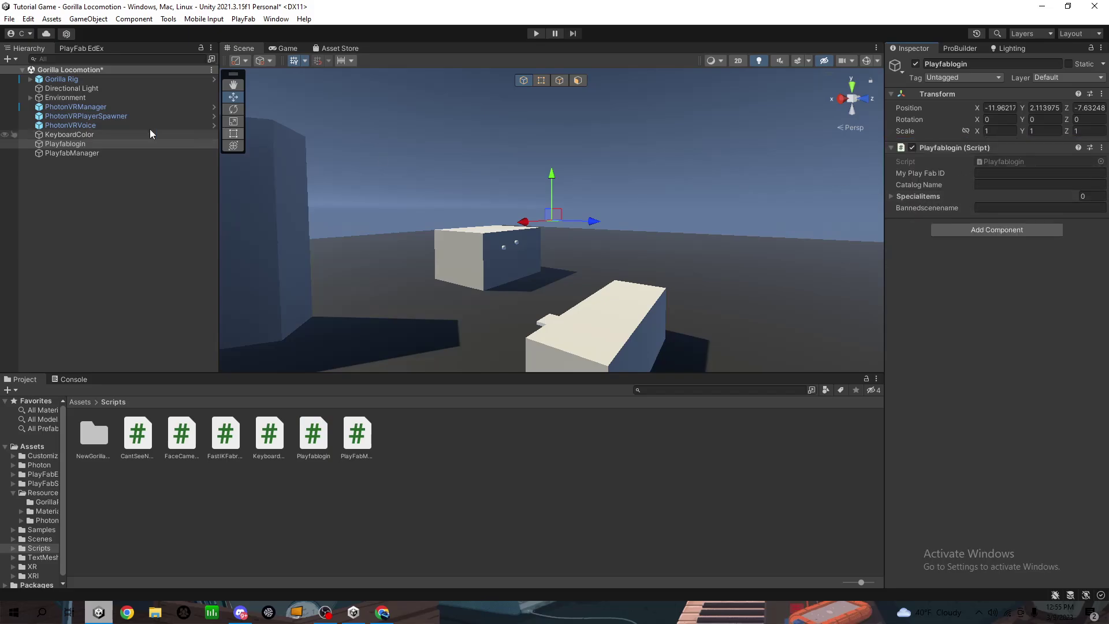
# Wrap the three PhotonVR objects, Playfablogin and PlayfabManager in a new empty parent
pyautogui.click(65, 107)
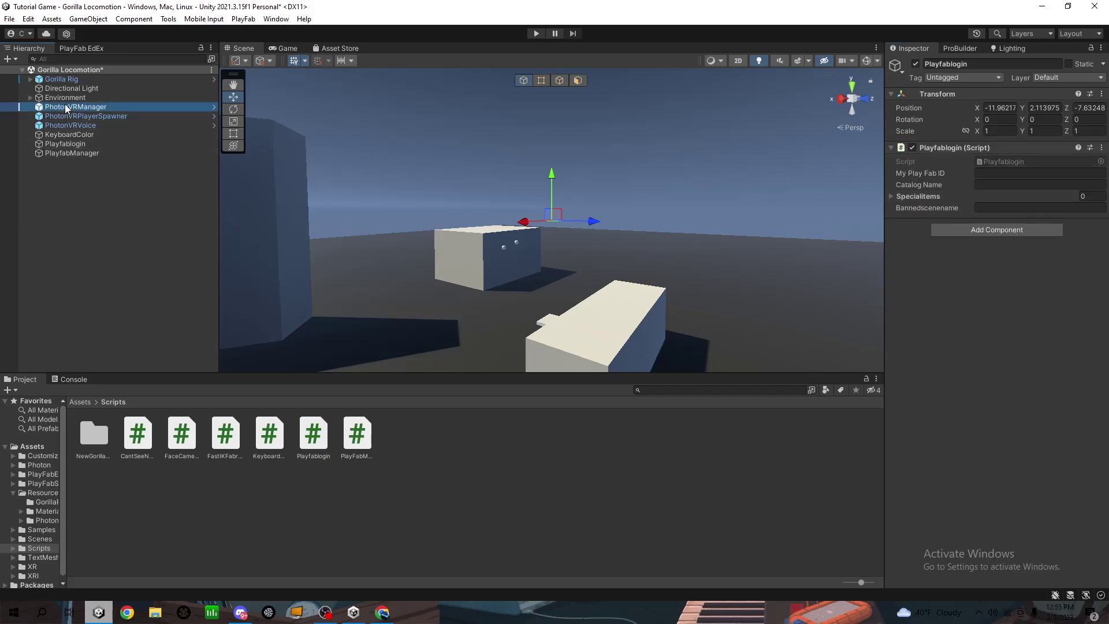
pyautogui.keyDown('shift'); pyautogui.click(83, 116); pyautogui.keyUp('shift')
pyautogui.keyDown('ctrl'); pyautogui.click(72, 125); pyautogui.keyUp('ctrl')
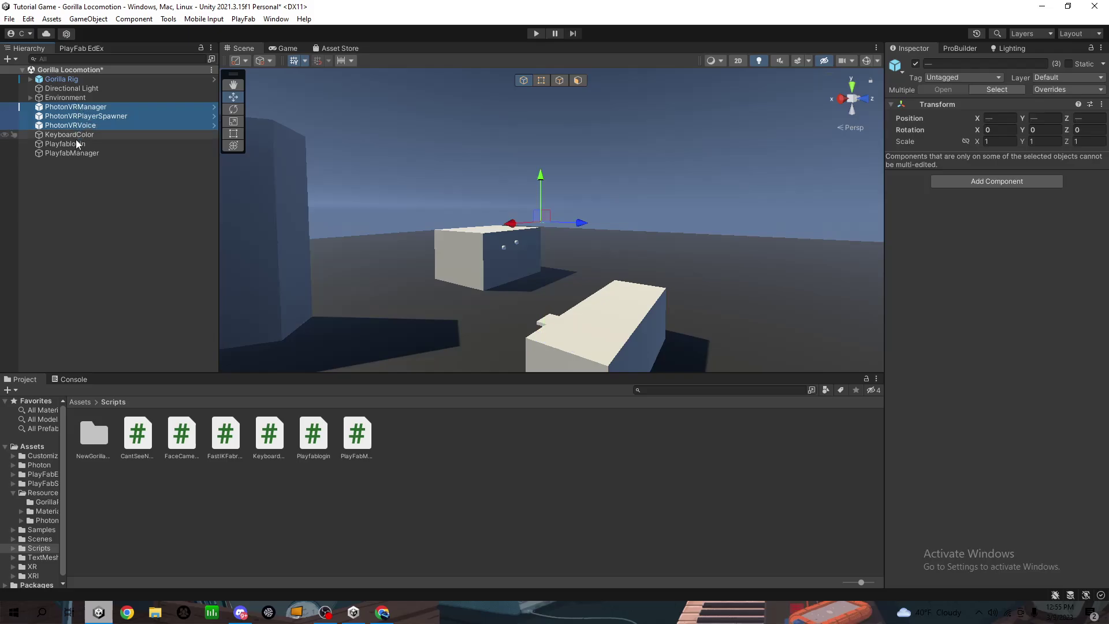
pyautogui.keyDown('ctrl'); pyautogui.click(75, 143); pyautogui.keyUp('ctrl')
pyautogui.keyDown('ctrl'); pyautogui.click(78, 153); pyautogui.keyUp('ctrl')
pyautogui.rightClick(77, 148)
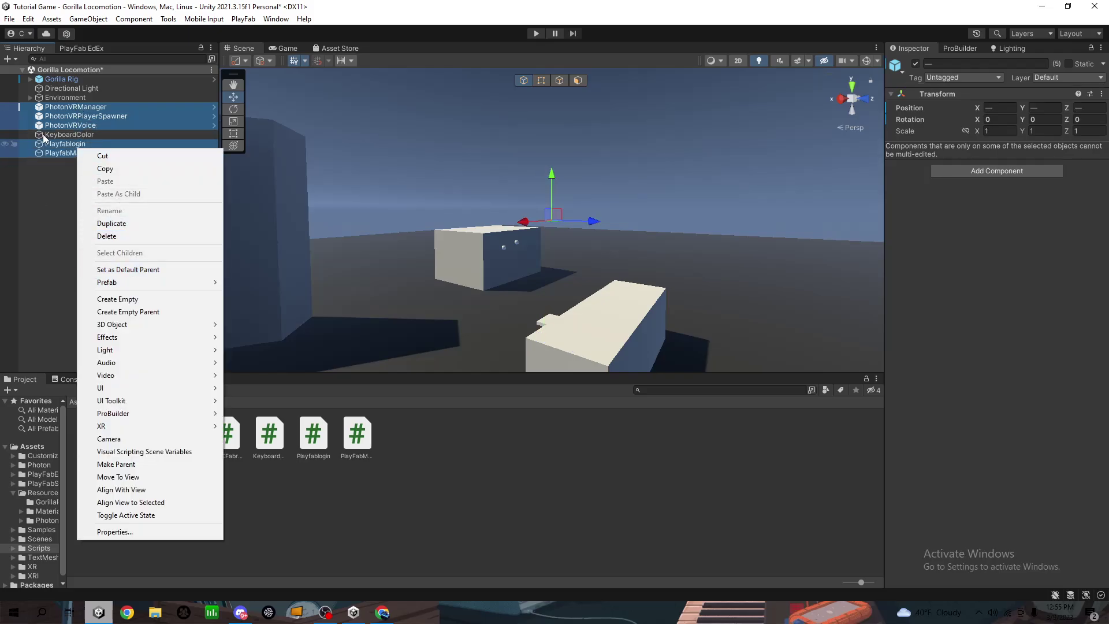
pyautogui.click(112, 270)
pyautogui.rightClick(84, 153)
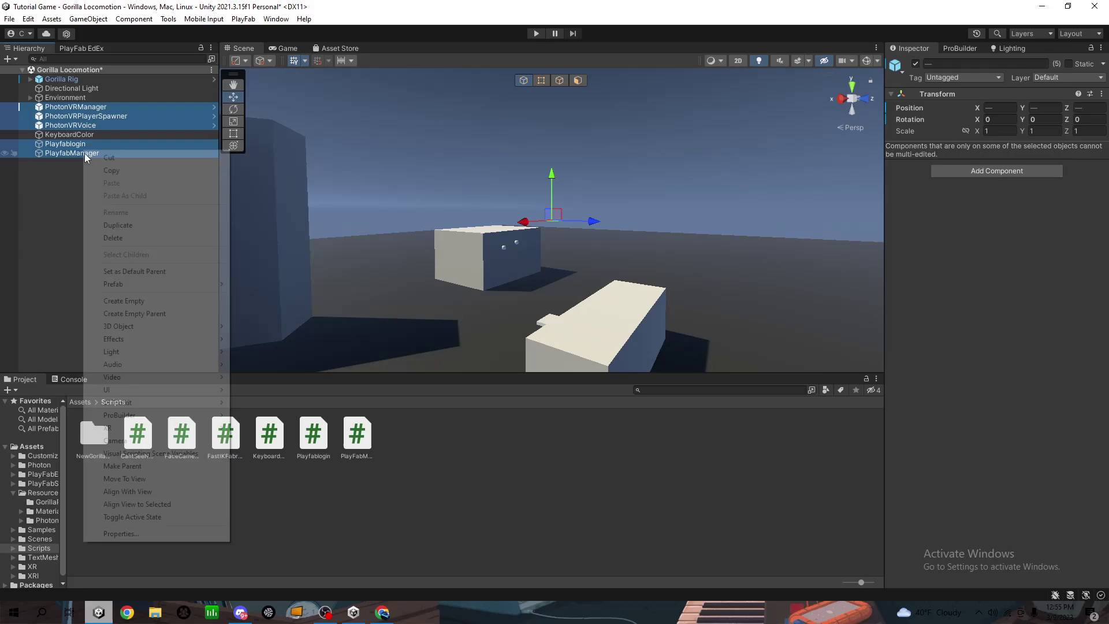
pyautogui.click(123, 313)
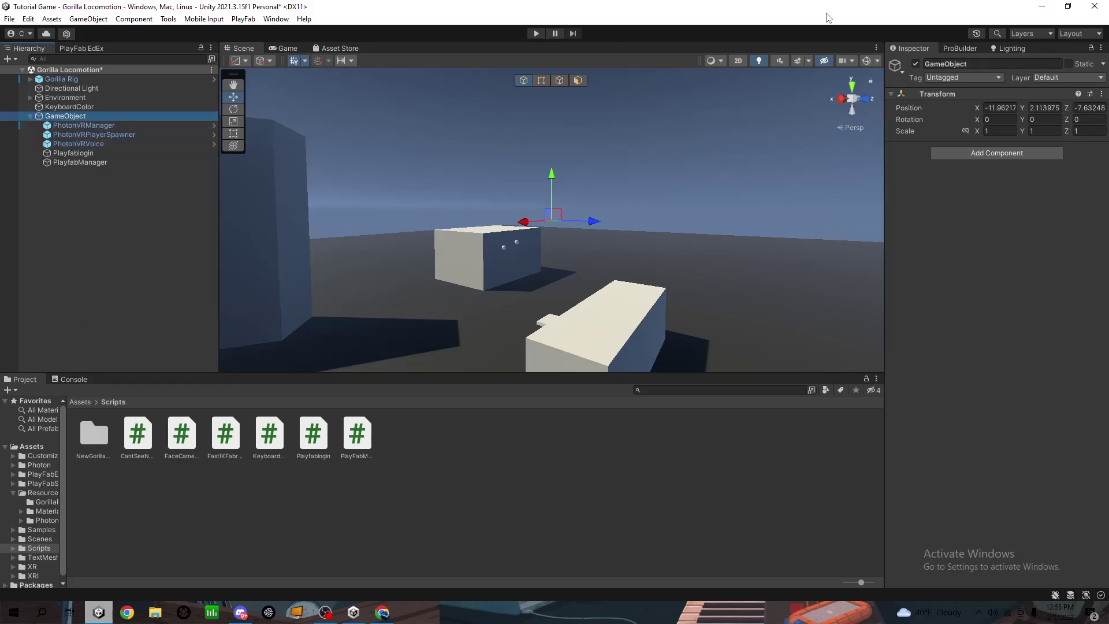
# Name the new parent object Networking, then select Playfablogin to view its script fields
pyautogui.click(980, 62)
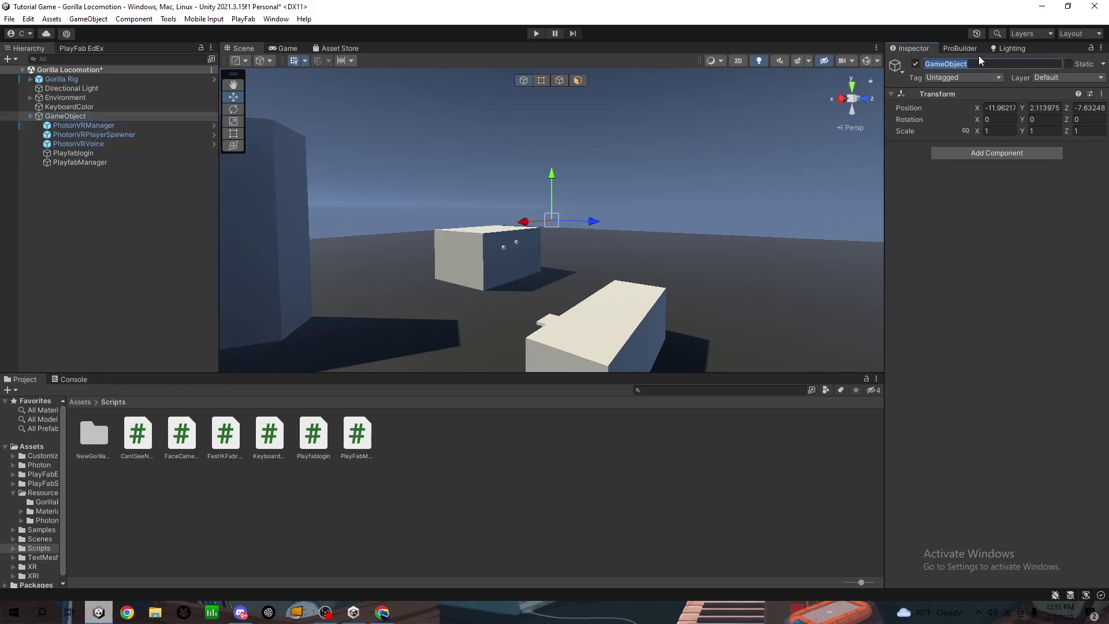
pyautogui.write('Networking')
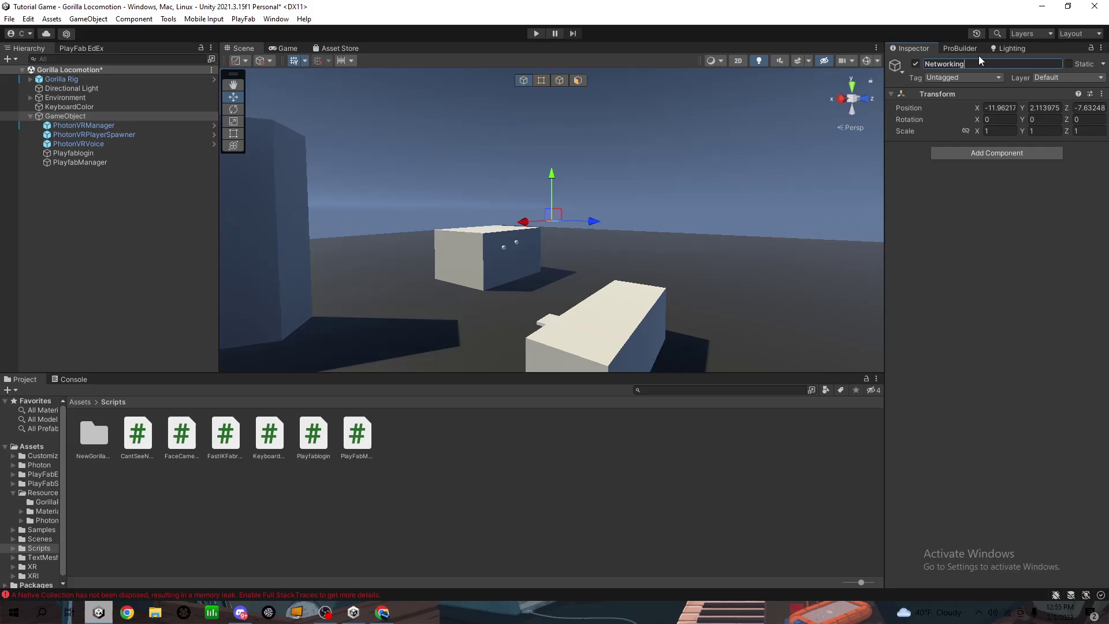
pyautogui.press('Return')
pyautogui.click(94, 164)
pyautogui.click(95, 153)
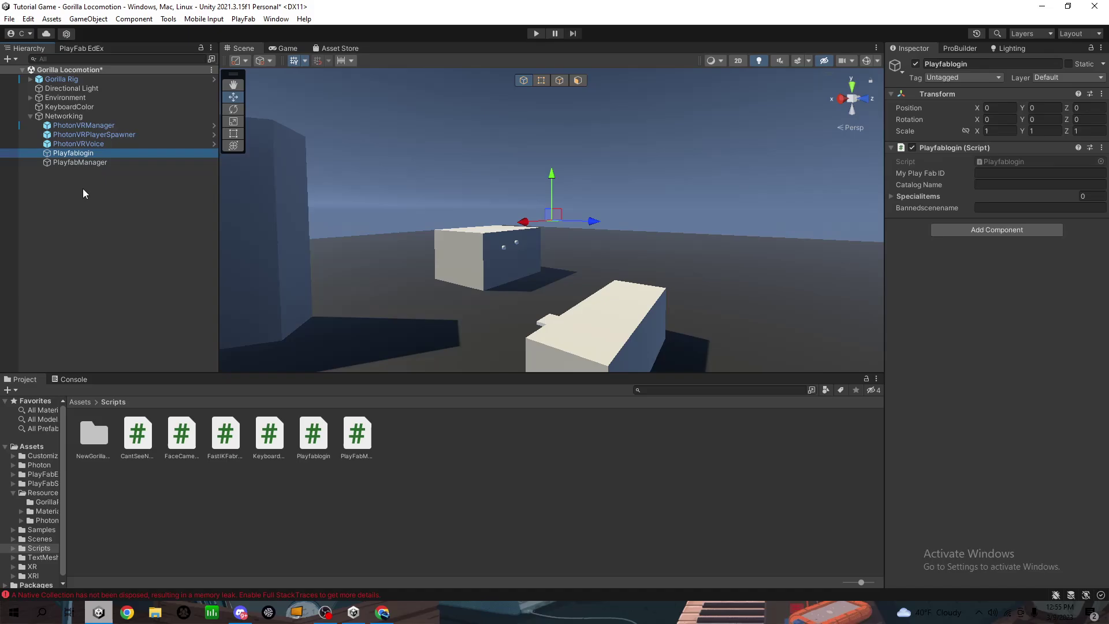
pyautogui.click(537, 116)
pyautogui.click(535, 33)
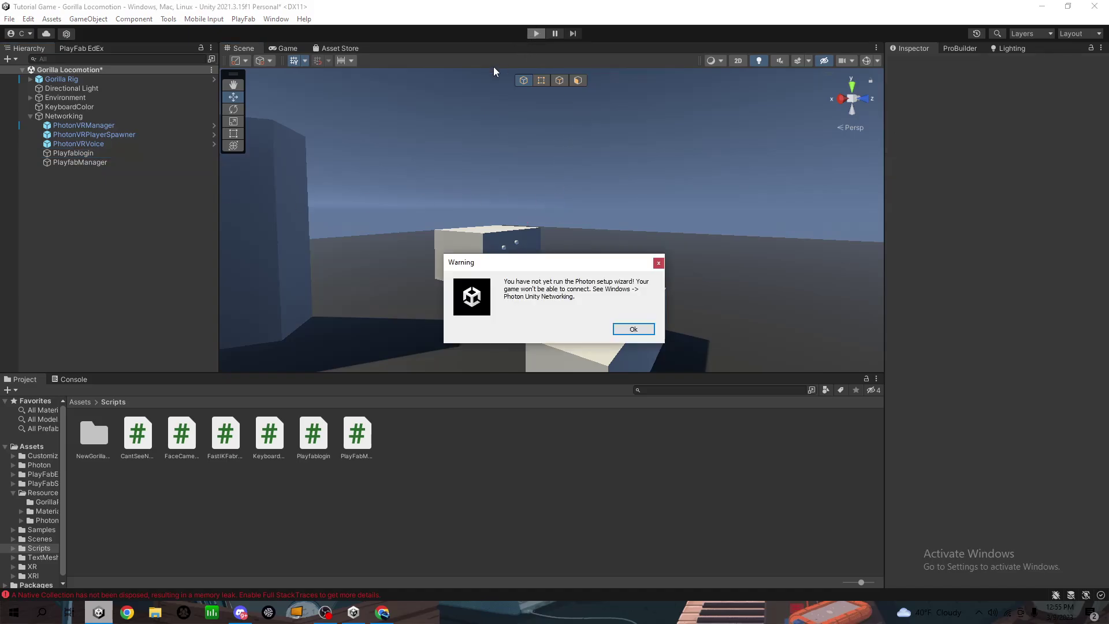
pyautogui.click(649, 327)
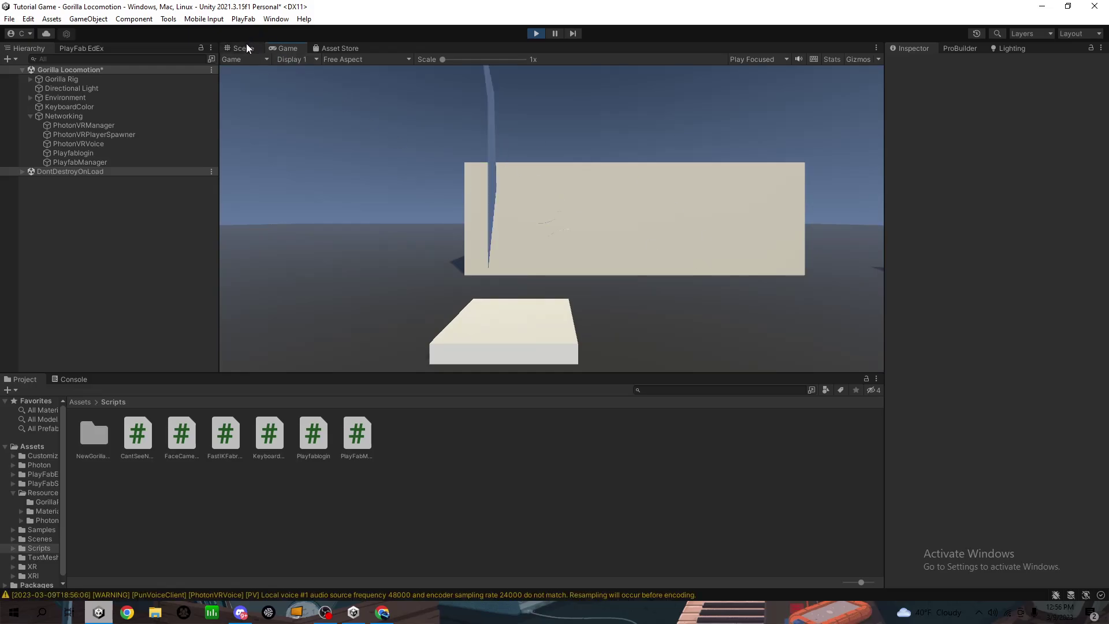
pyautogui.click(246, 45)
pyautogui.moveTo(401, 128); pyautogui.dragTo(466, 154, button='right')
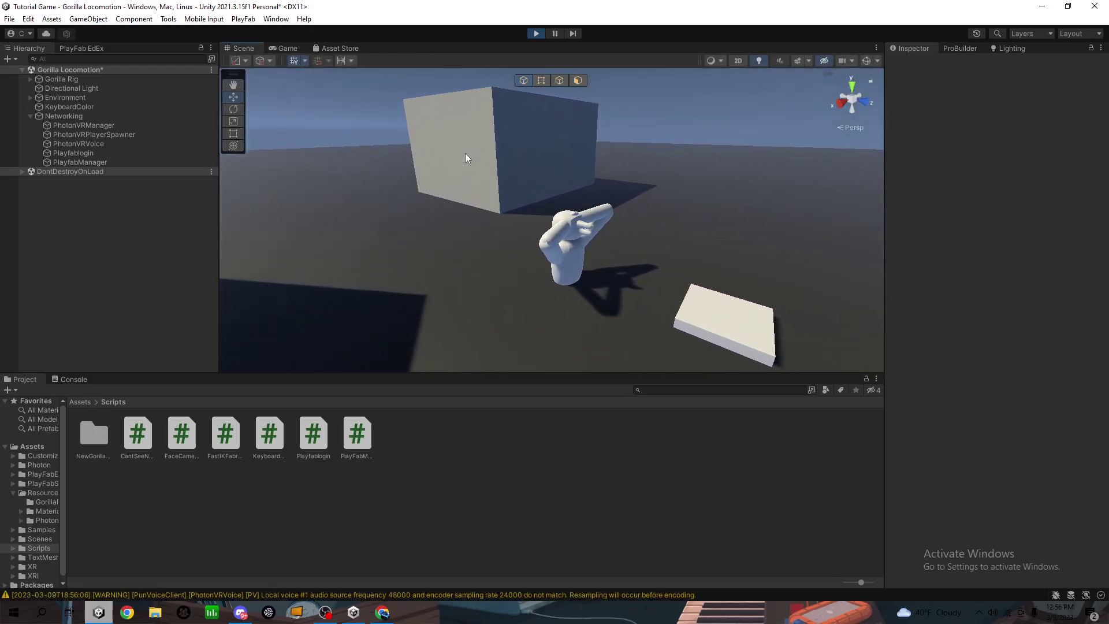
pyautogui.click(536, 32)
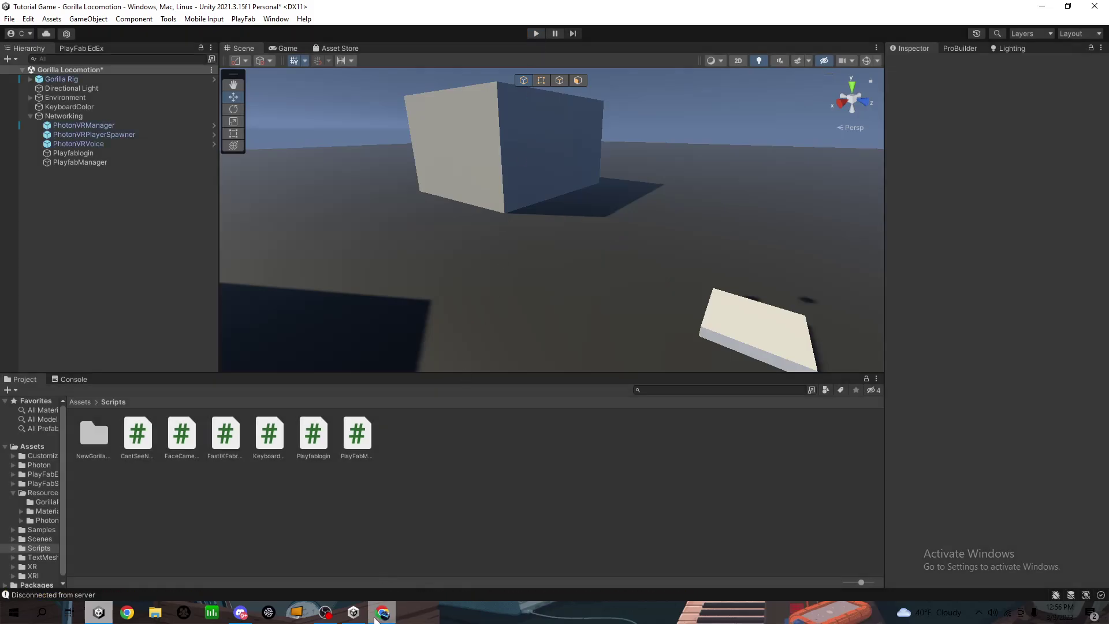
# Search the title's Players in PlayFab Game Manager and open the logged-in player's overview
pyautogui.click(382, 612)
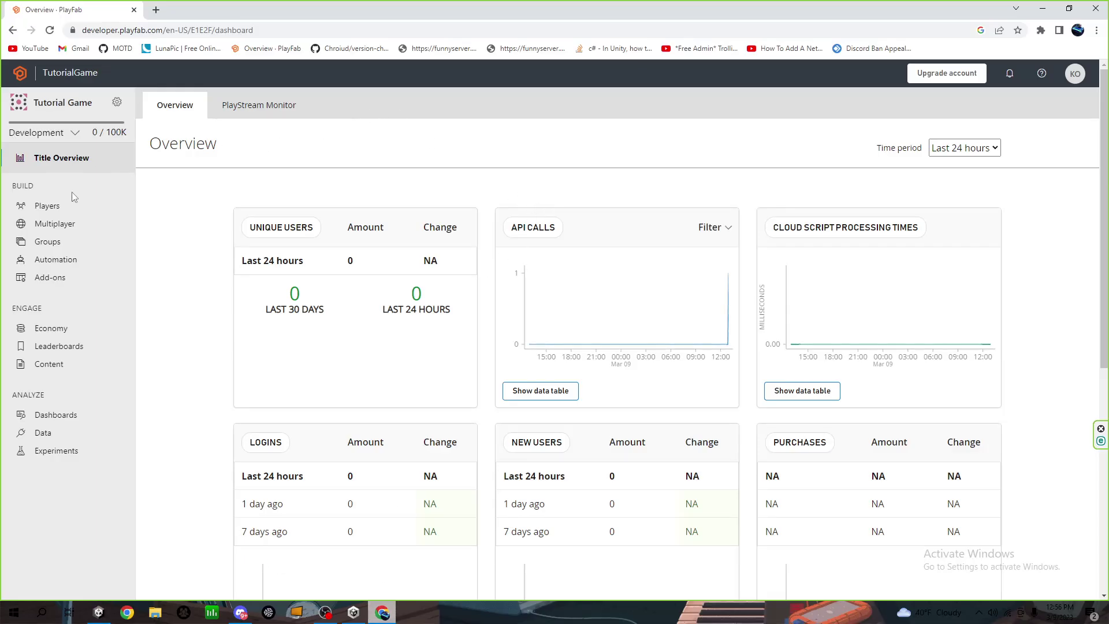
pyautogui.click(61, 206)
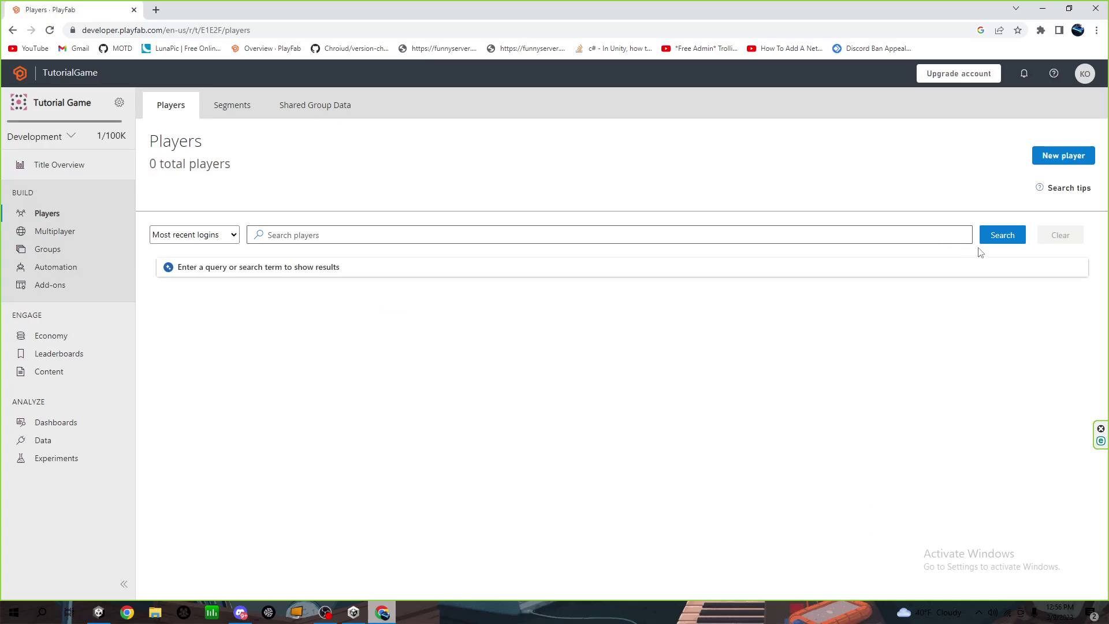
pyautogui.moveTo(173, 166); pyautogui.dragTo(227, 181)
pyautogui.click(589, 205)
pyautogui.click(1018, 237)
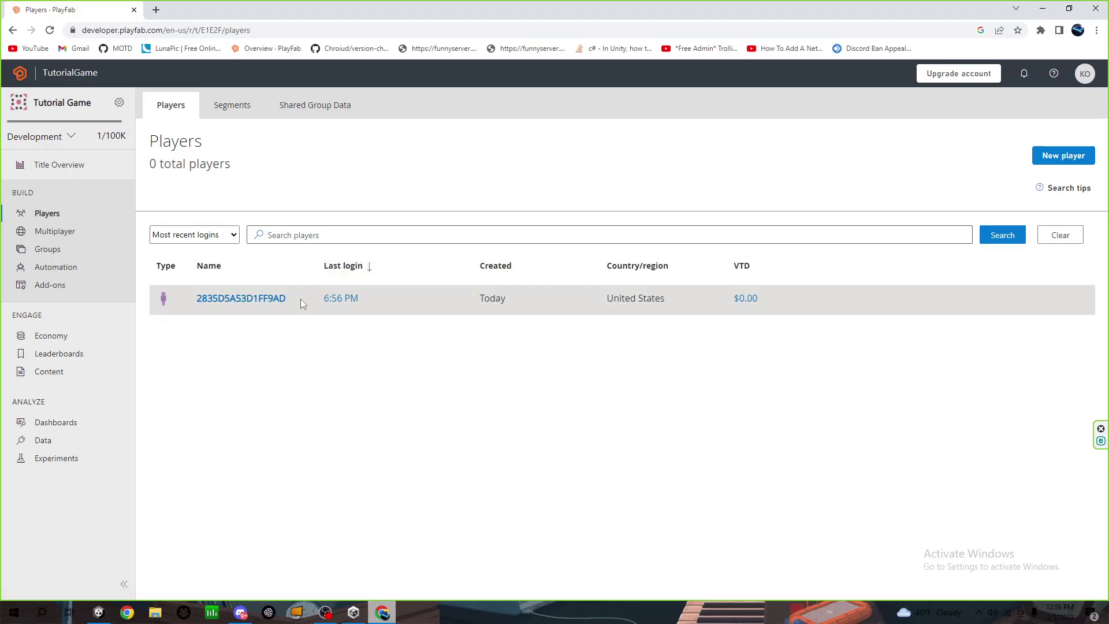
pyautogui.click(268, 301)
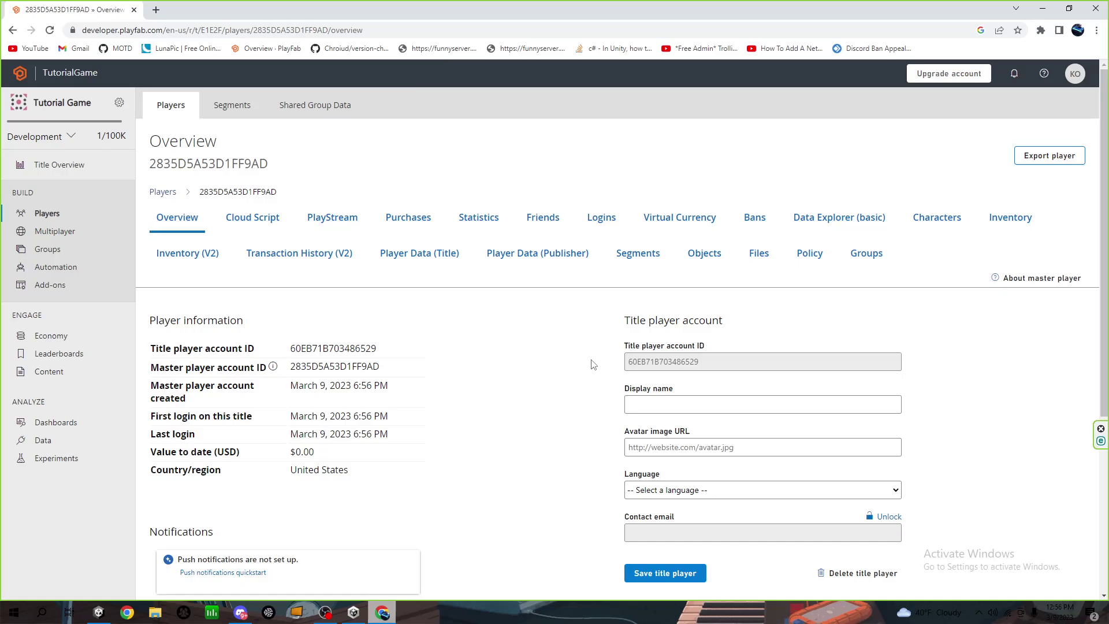
# Copy the player's ID from the overview heading and return to Unity
pyautogui.scroll(-1, 592, 365)
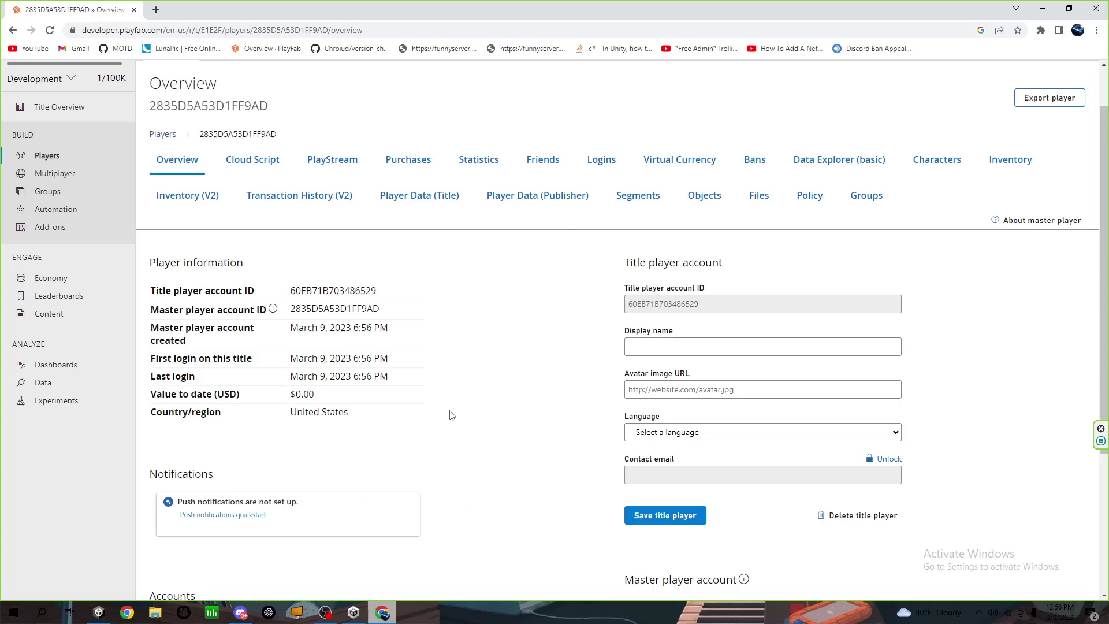
pyautogui.scroll(1, 487, 306)
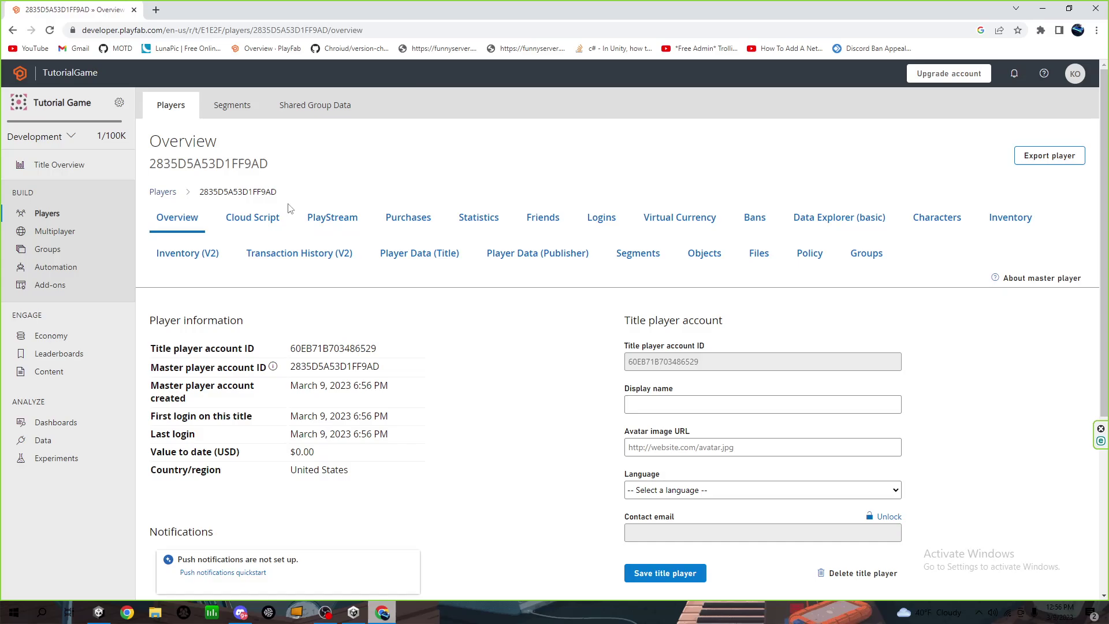
pyautogui.moveTo(272, 164); pyautogui.dragTo(147, 168)
pyautogui.hotkey('ctrl', 'c')
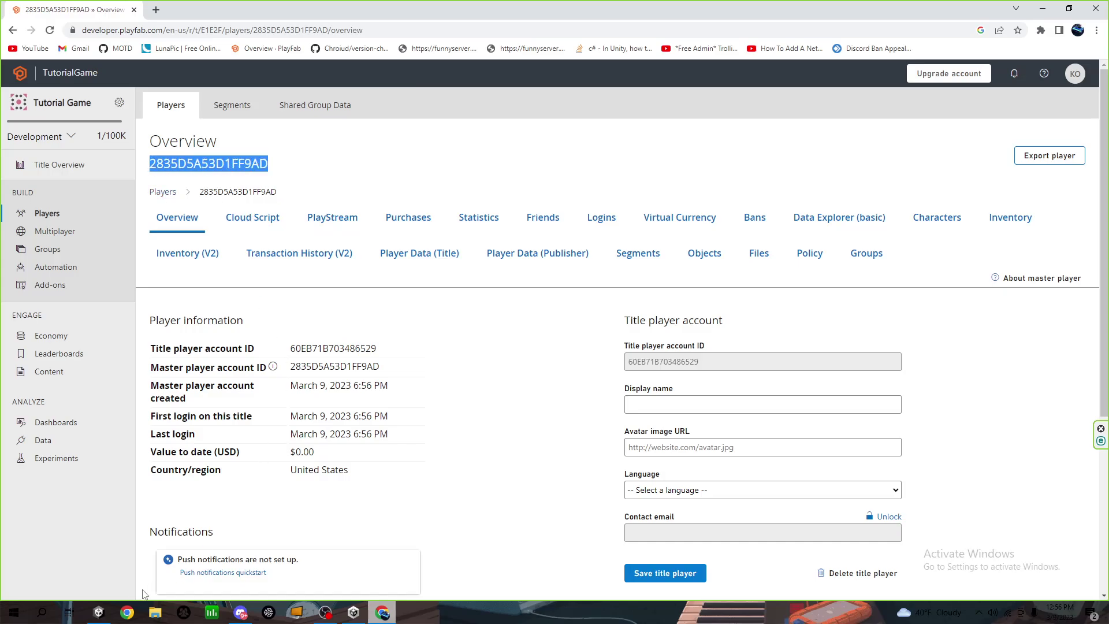
pyautogui.click(98, 612)
# Paste the copied player ID into Playfablogin's My Play Fab ID field and collapse Networking
pyautogui.click(85, 153)
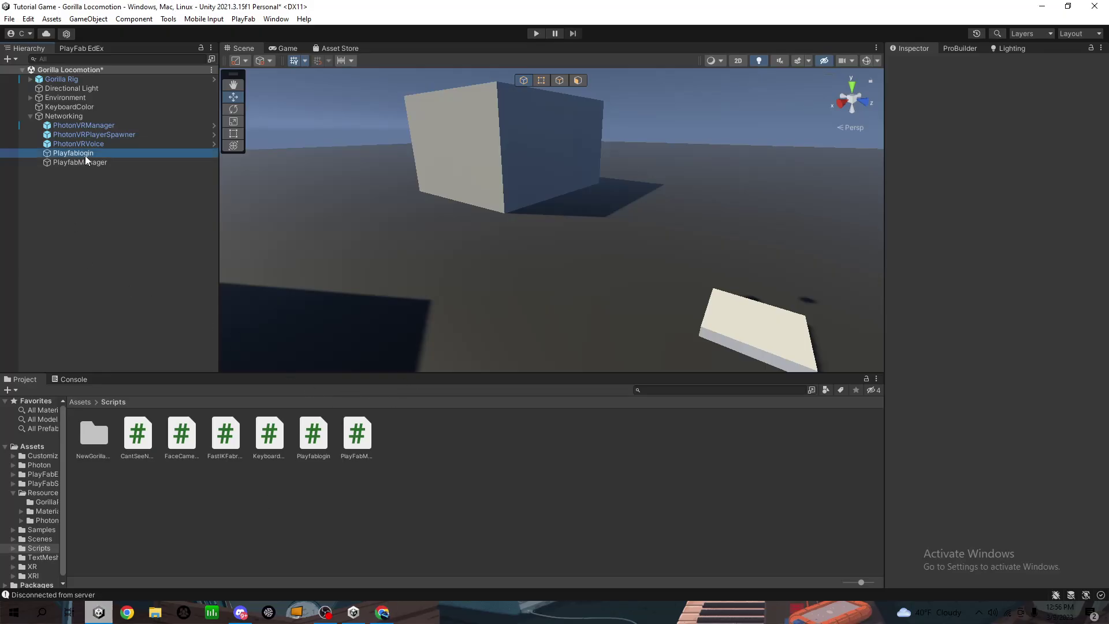
pyautogui.click(1000, 174)
pyautogui.hotkey('ctrl', 'v')
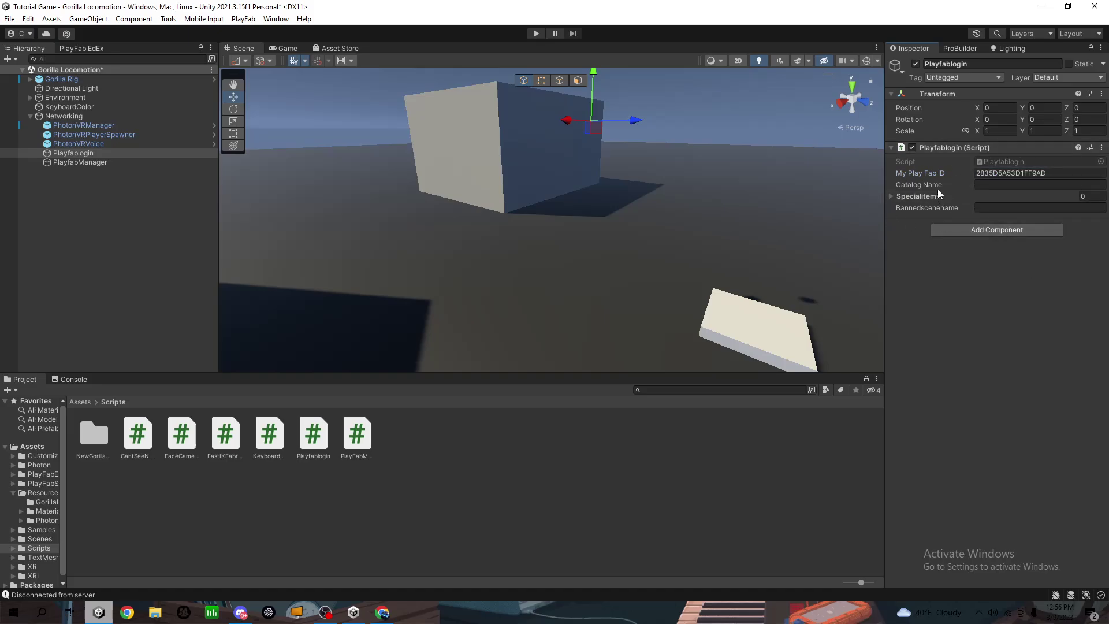
pyautogui.moveTo(636, 231); pyautogui.dragTo(231, 214, button='right')
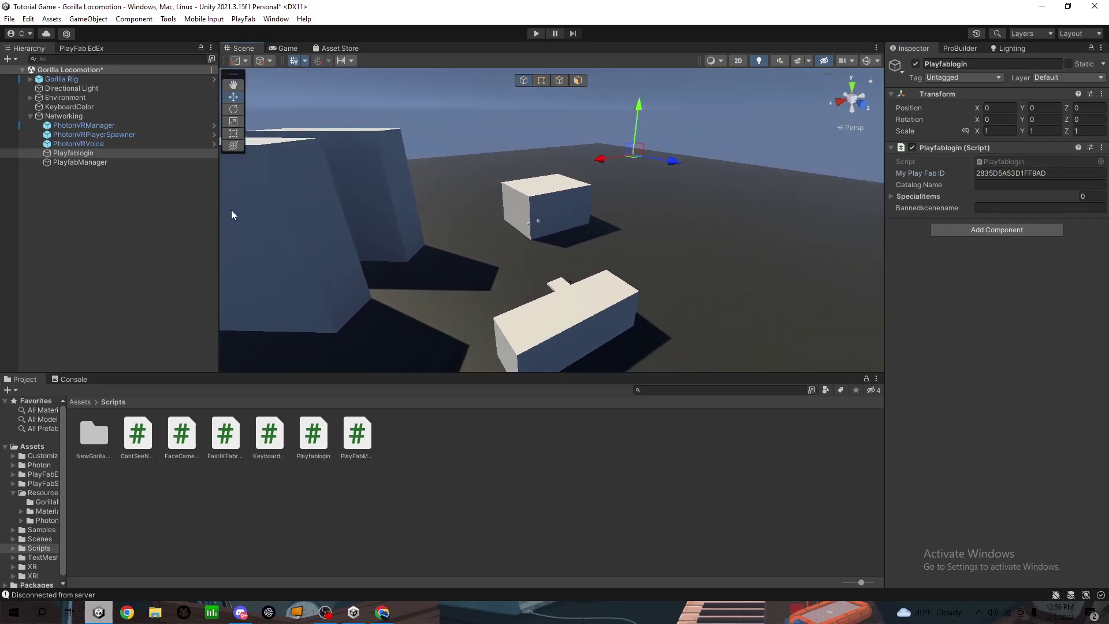
pyautogui.click(30, 115)
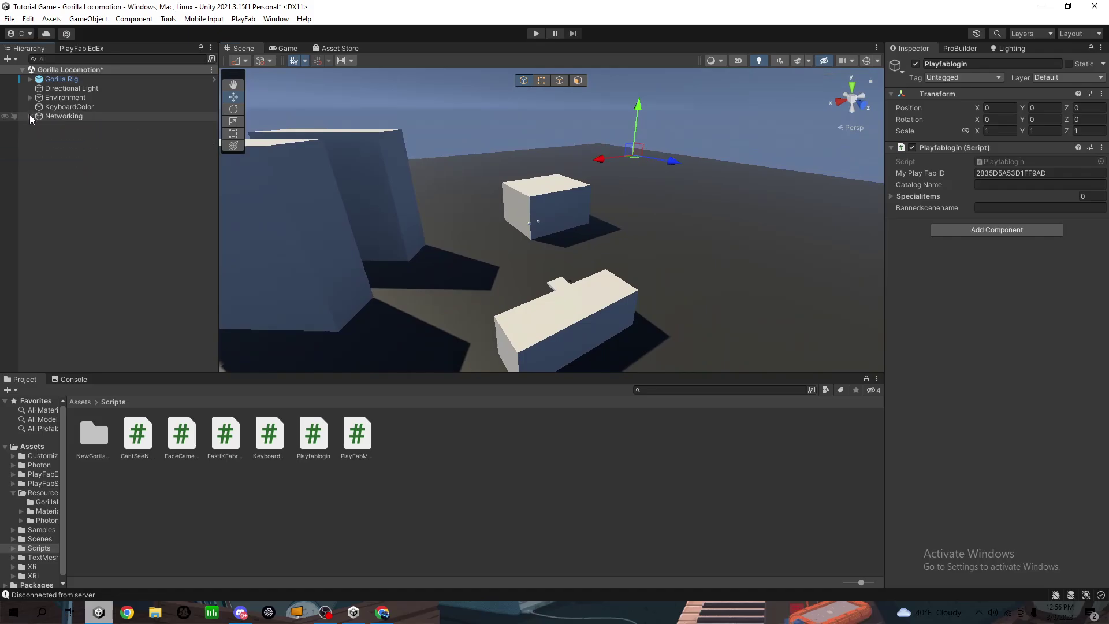
pyautogui.click(31, 134)
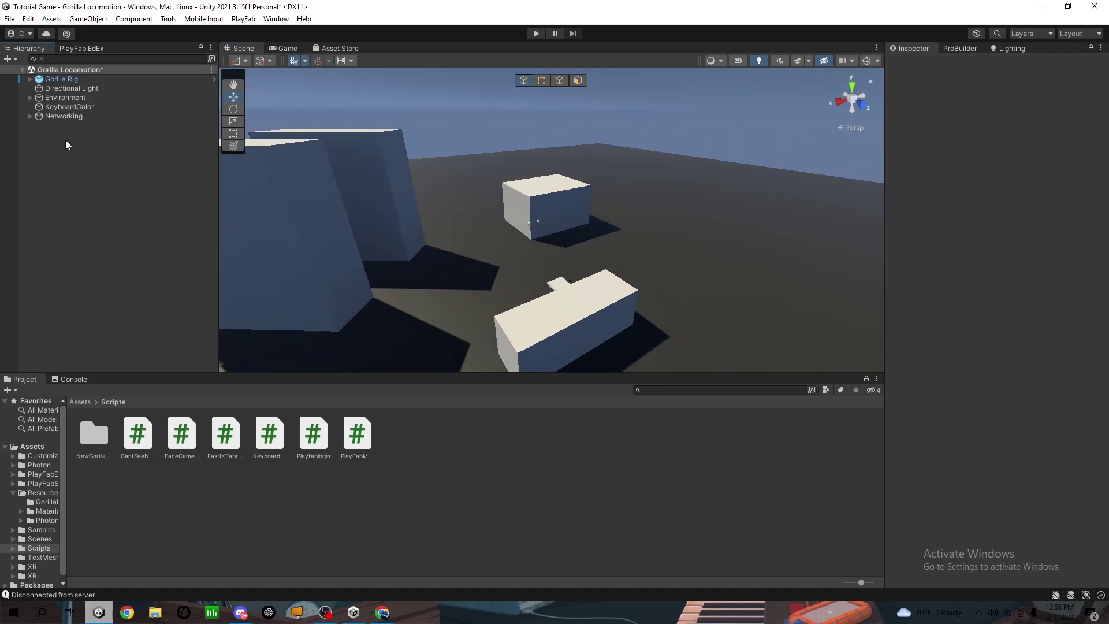